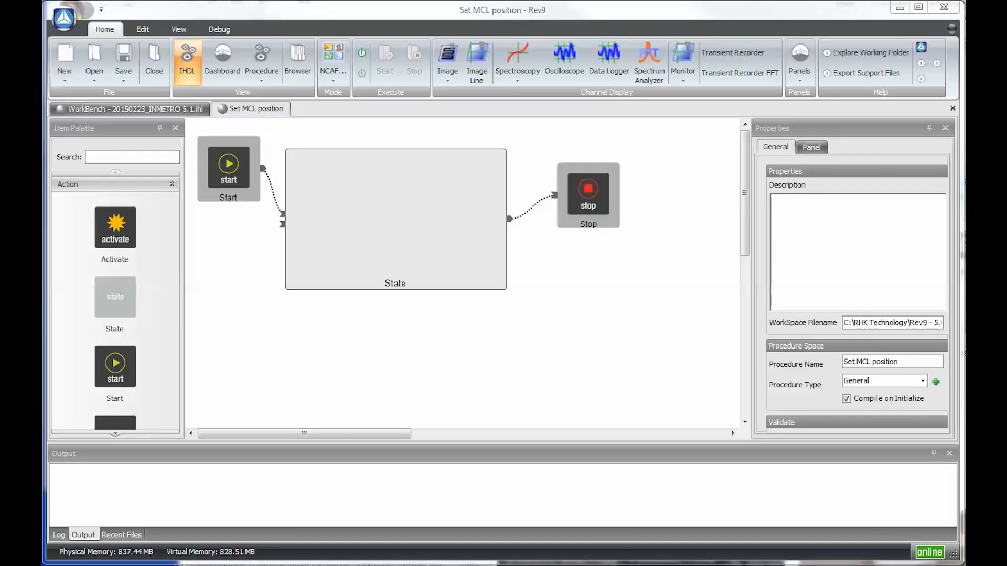
Open the Move Tip 4.3 procedure from the Move Tip group
{"action": "left_click", "coordinate": [262, 79]}
{"action": "scroll", "coordinate": [344, 222], "scroll_direction": "down", "scroll_amount": 6}
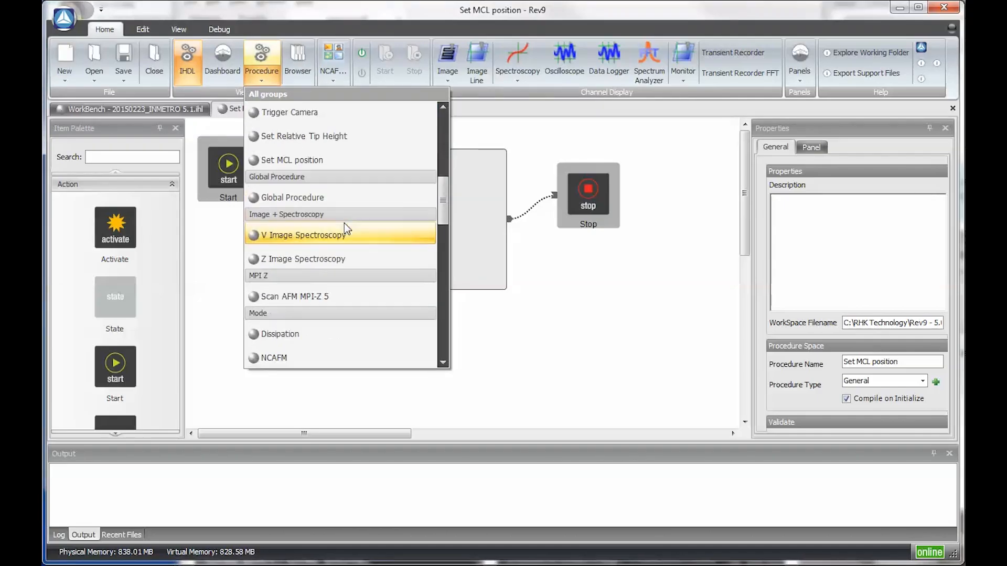
{"action": "scroll", "coordinate": [346, 231], "scroll_direction": "down", "scroll_amount": 3}
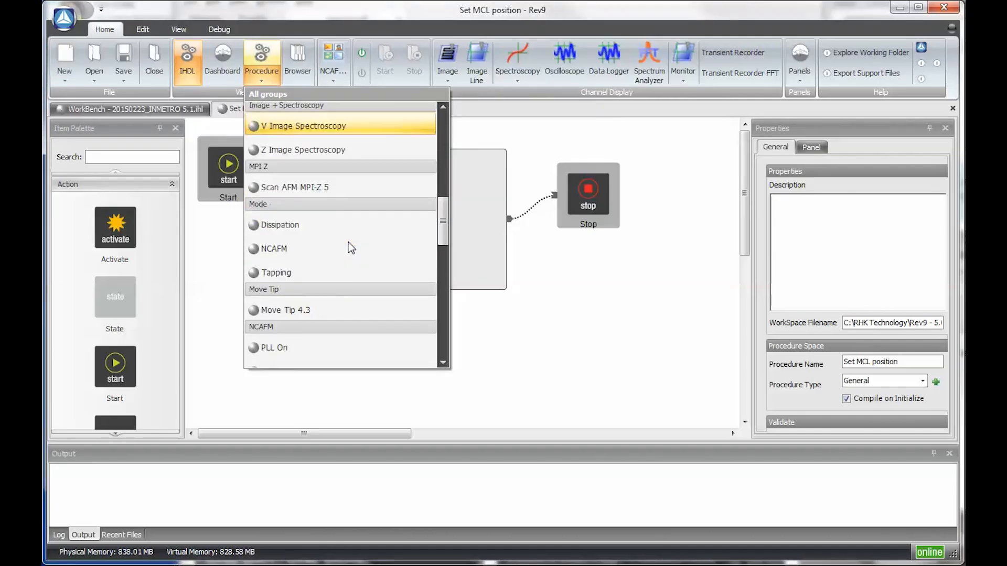
{"action": "left_click", "coordinate": [342, 310]}
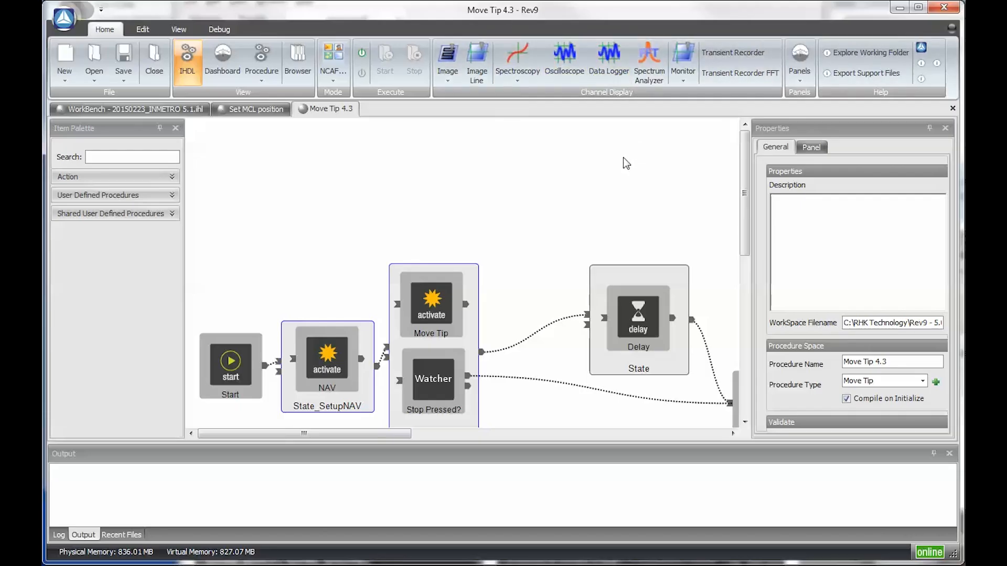
Replace the Set MCL position diagram with a copy of all Move Tip 4.3 blocks and shift them upward on the canvas
{"action": "key", "text": "ctrl+a"}
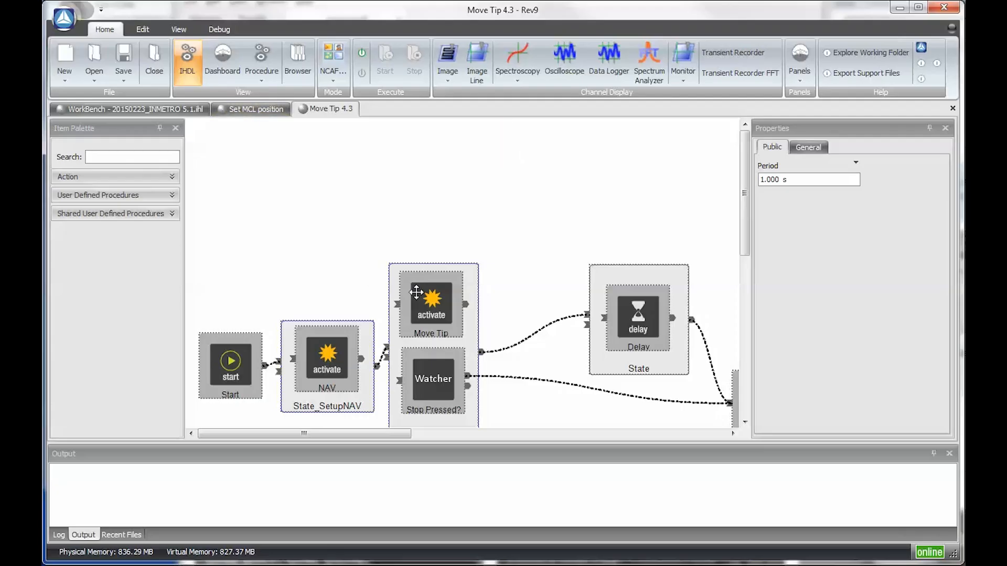
{"action": "left_click", "coordinate": [256, 112]}
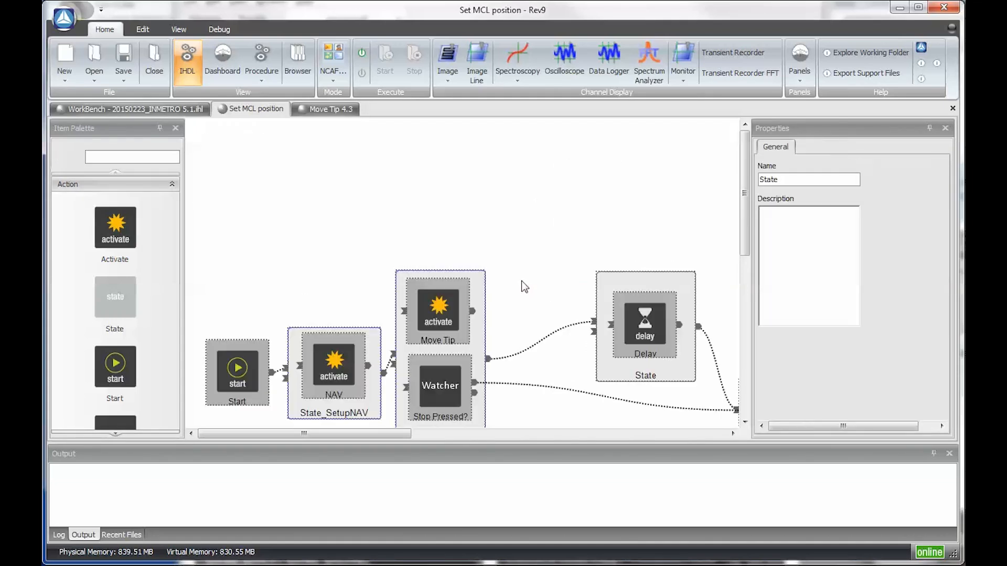
{"action": "left_click_drag", "start_coordinate": [470, 300], "coordinate": [479, 246]}
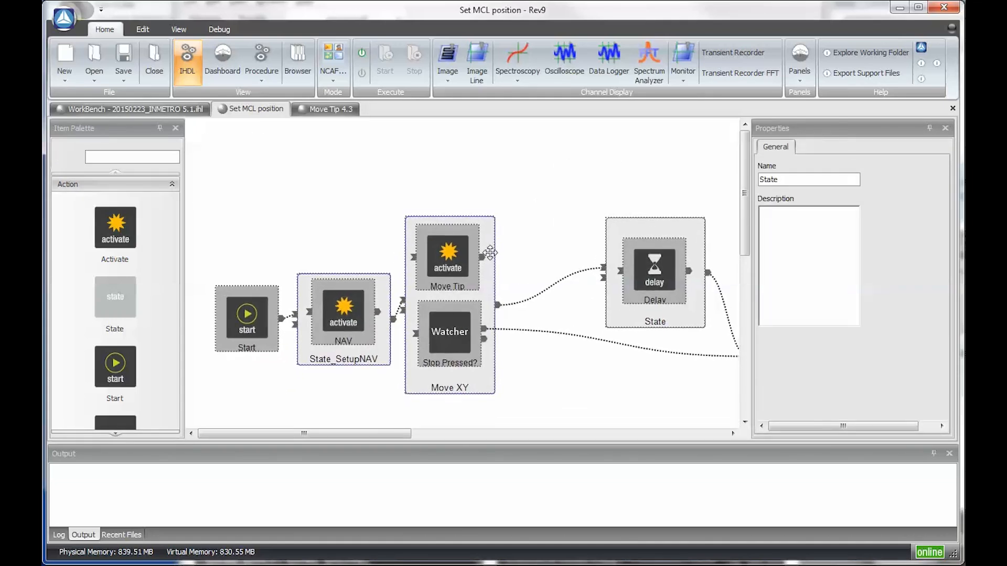
{"action": "left_click", "coordinate": [478, 175]}
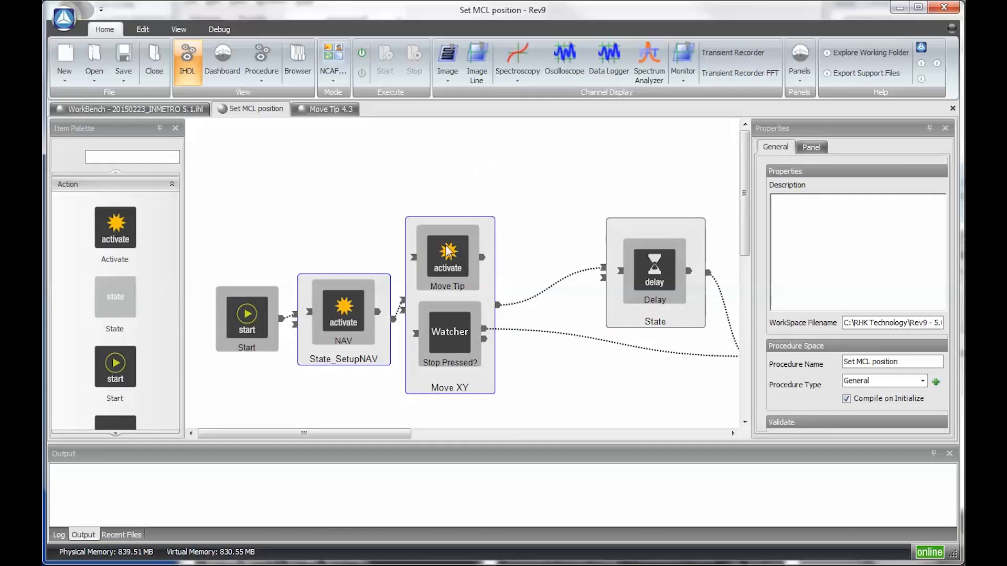
Set both Value type1 and Value type2 of the Move Tip block's XY Sweep Context to As Relative Value
{"action": "left_click", "coordinate": [333, 307]}
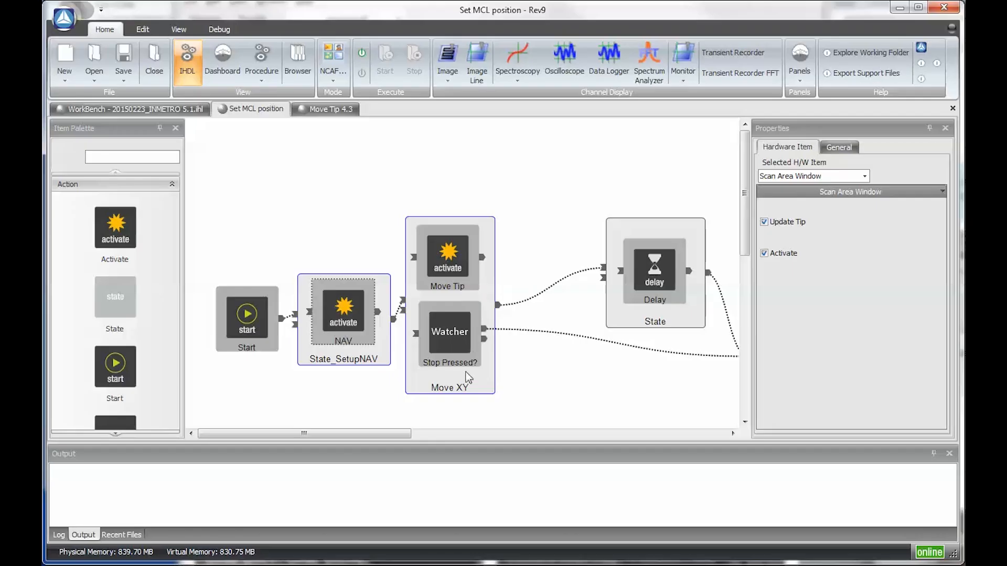
{"action": "left_click", "coordinate": [451, 254]}
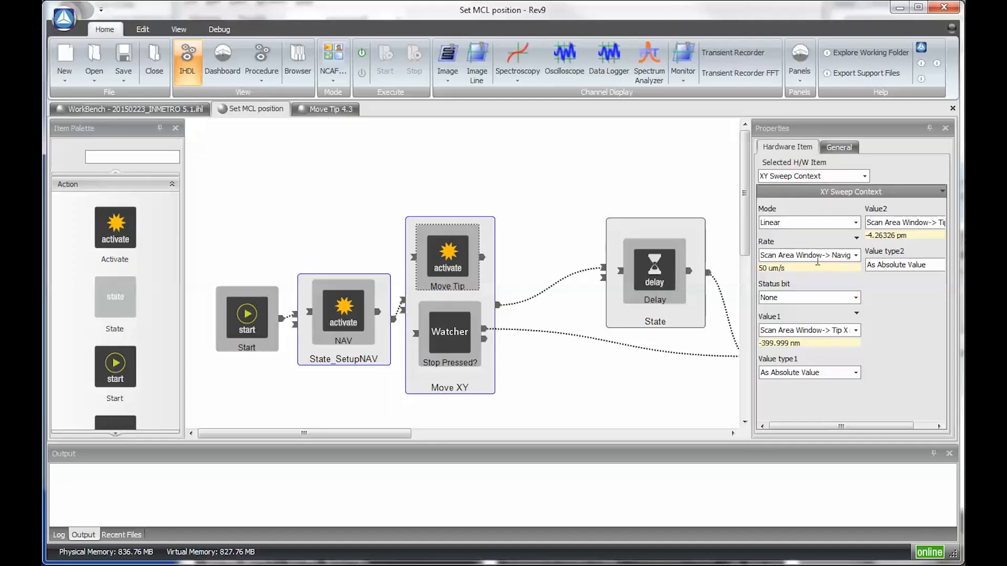
{"action": "left_click", "coordinate": [819, 372]}
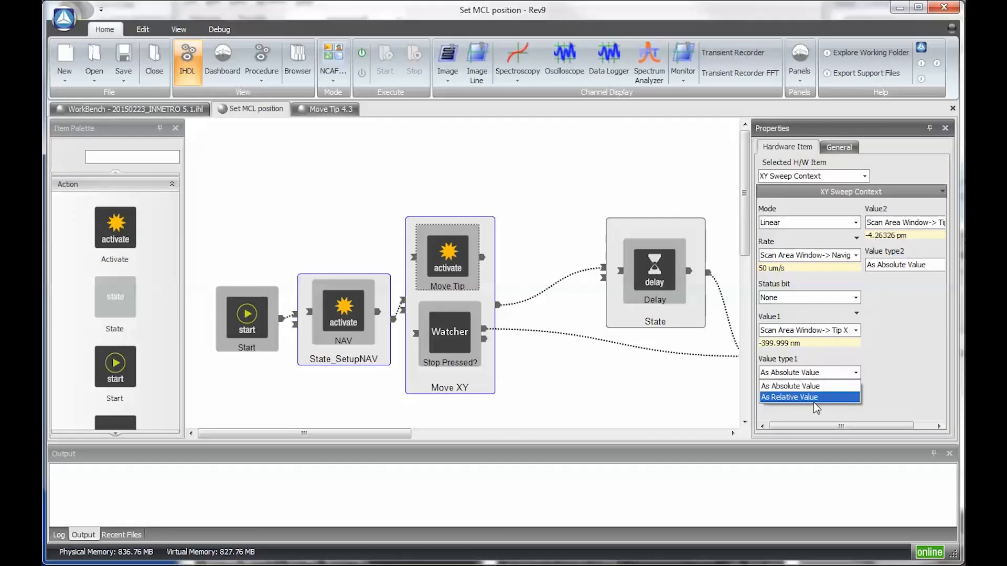
{"action": "left_click", "coordinate": [812, 396]}
{"action": "left_click", "coordinate": [902, 265]}
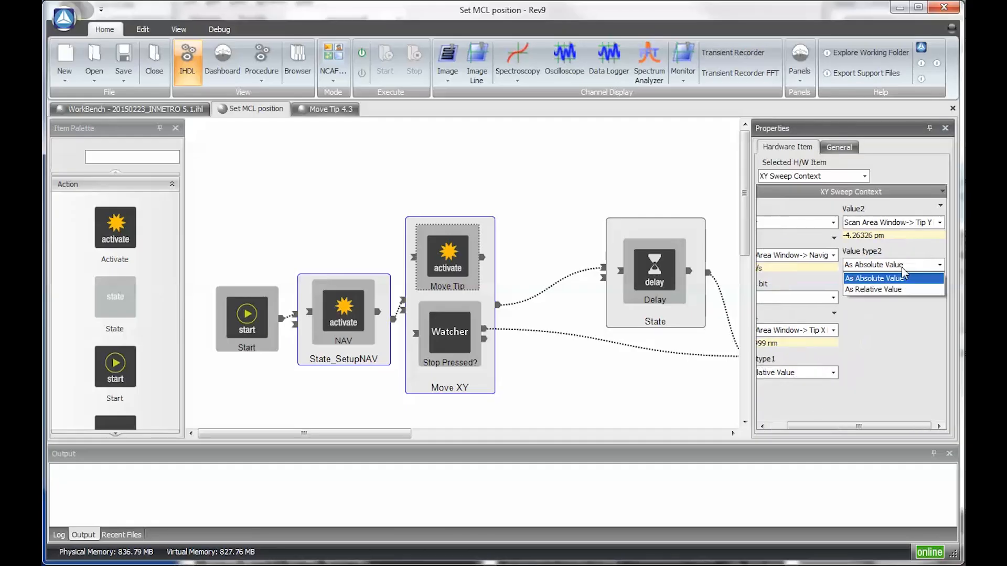
{"action": "left_click", "coordinate": [883, 285]}
{"action": "left_click_drag", "start_coordinate": [855, 425], "coordinate": [834, 425]}
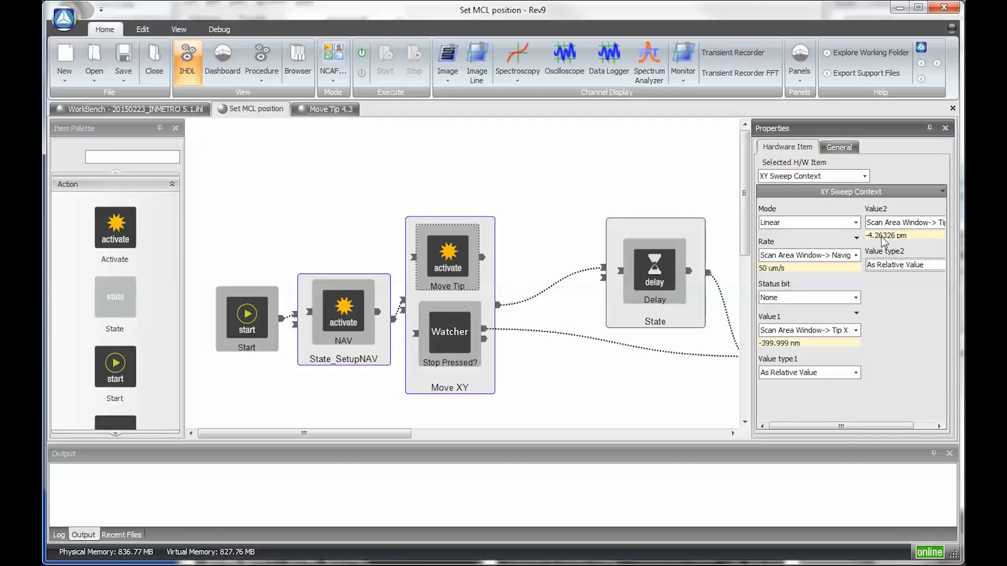
{"action": "left_click", "coordinate": [637, 160]}
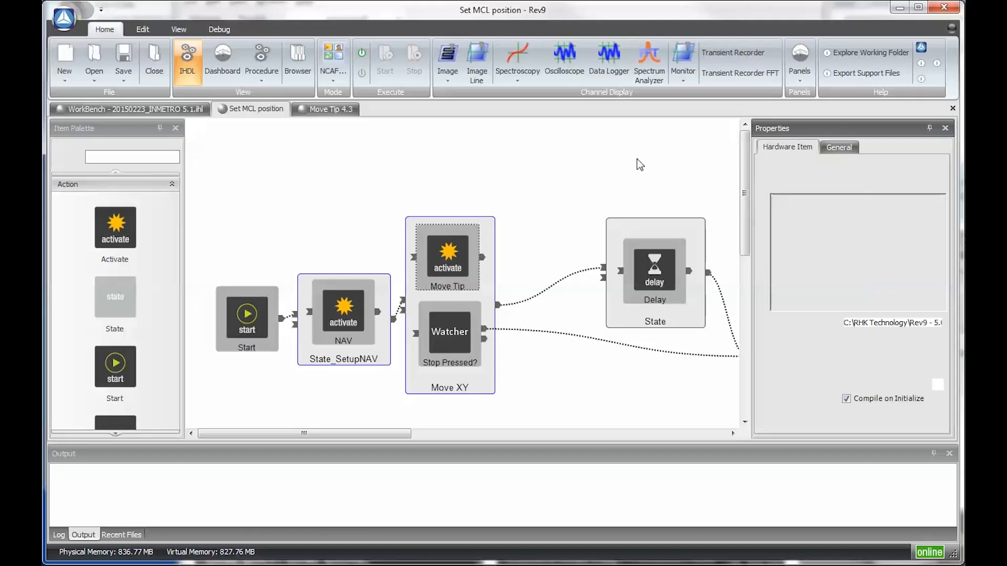
Widen the procedure's property area and remove the old Value1 field and Set MCL position button from its panel
{"action": "left_click", "coordinate": [819, 148]}
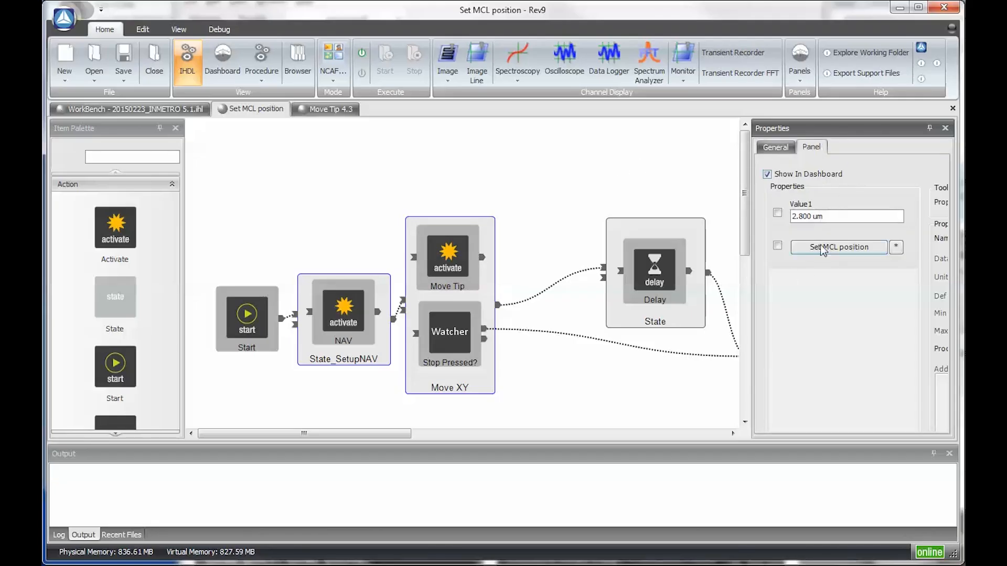
{"action": "left_click_drag", "start_coordinate": [758, 252], "coordinate": [653, 249]}
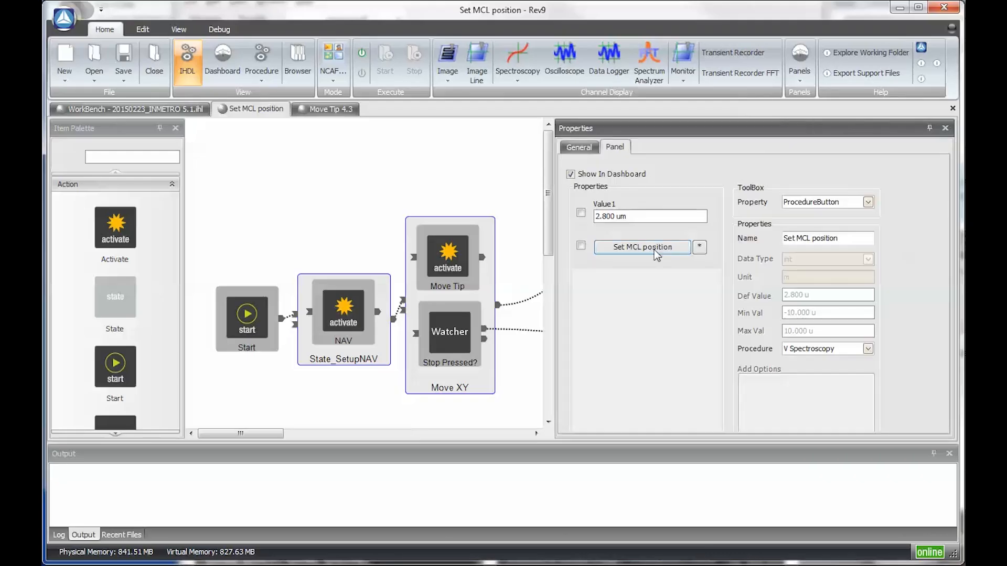
{"action": "left_click", "coordinate": [581, 213]}
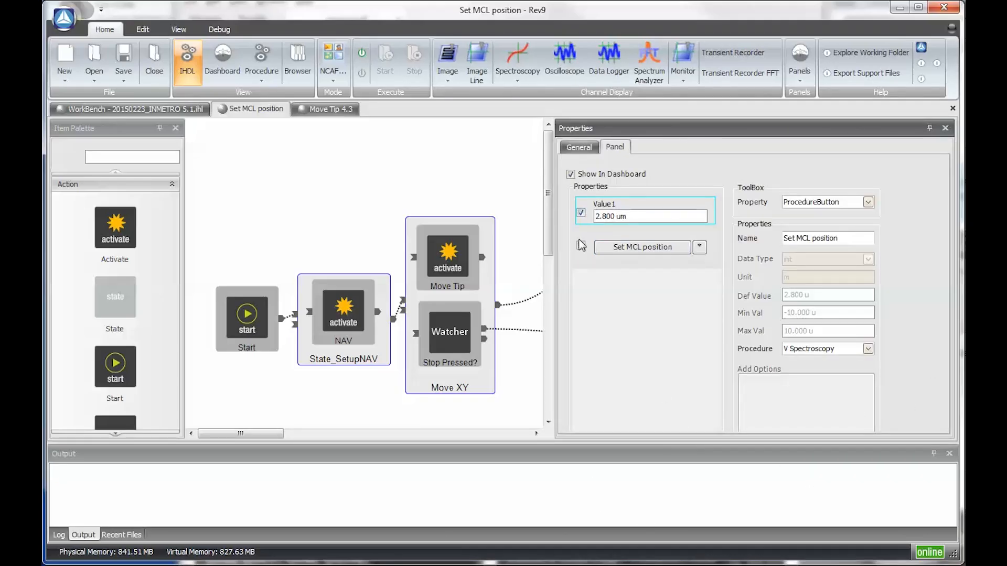
{"action": "left_click", "coordinate": [926, 455]}
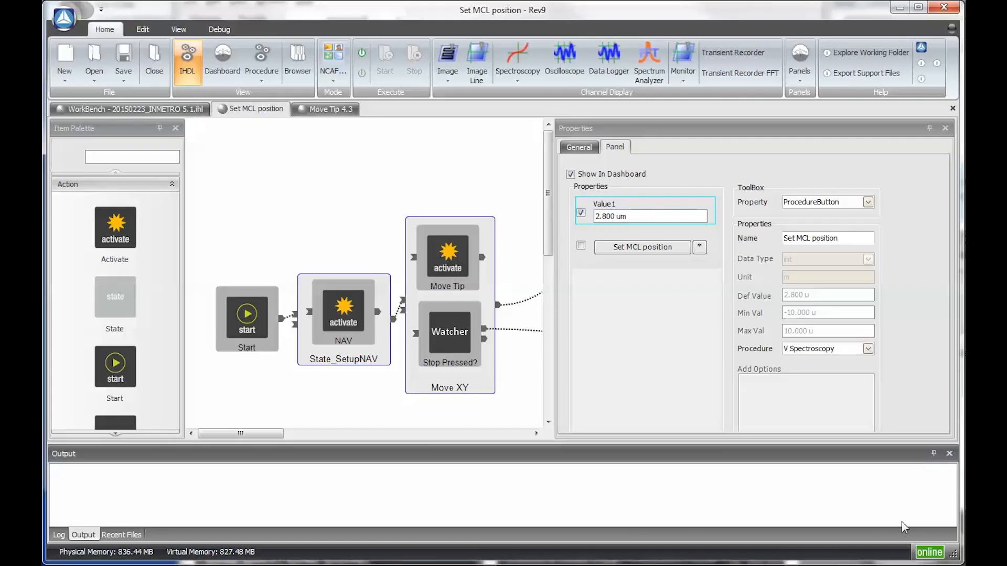
{"action": "left_click", "coordinate": [934, 454]}
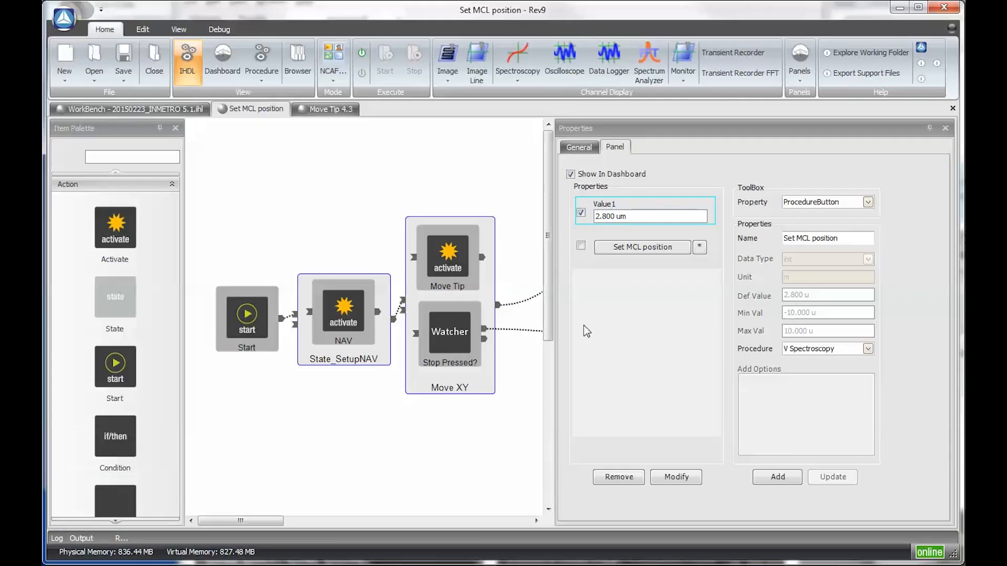
{"action": "left_click", "coordinate": [609, 477]}
{"action": "left_click", "coordinate": [581, 213]}
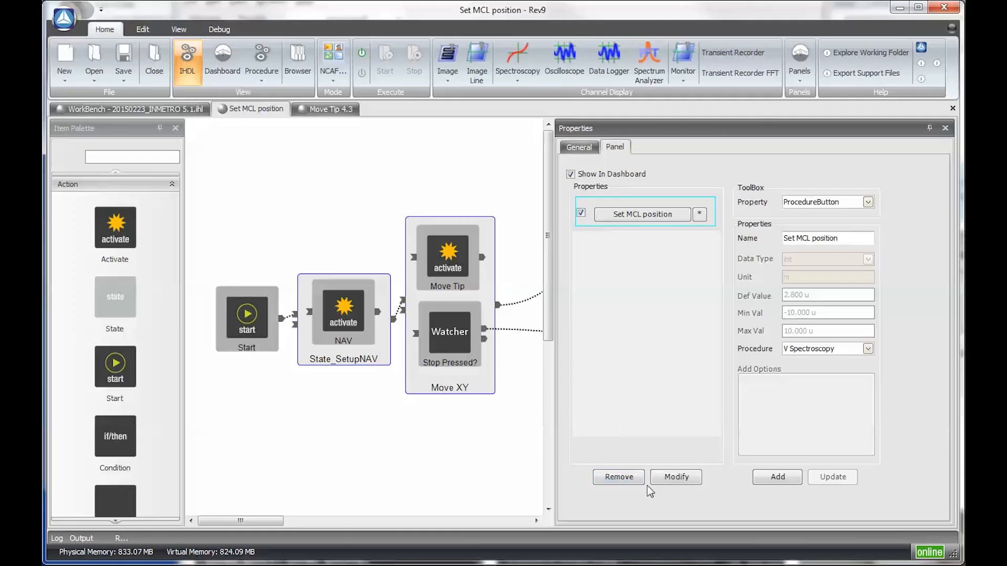
{"action": "left_click", "coordinate": [624, 478]}
{"action": "left_click", "coordinate": [477, 182]}
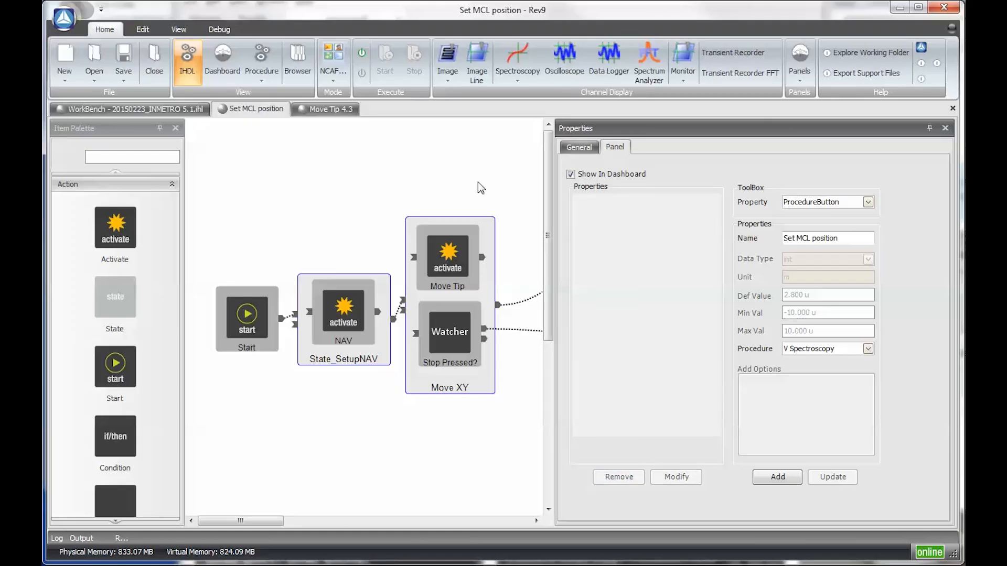
Add Value1 and Value2 of the Move Tip block to the procedure panel and display the panel's properties
{"action": "left_click", "coordinate": [464, 257]}
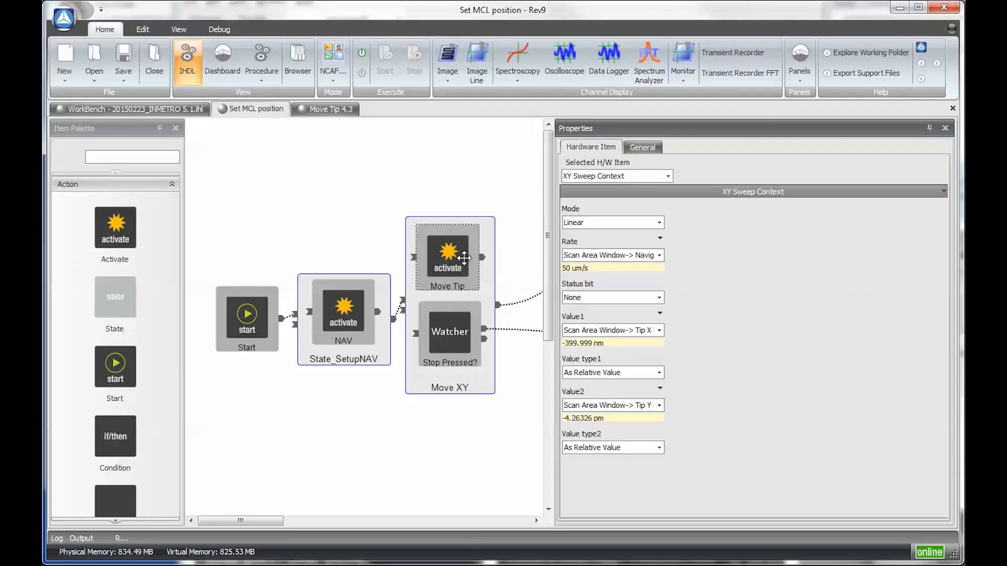
{"action": "right_click", "coordinate": [598, 317]}
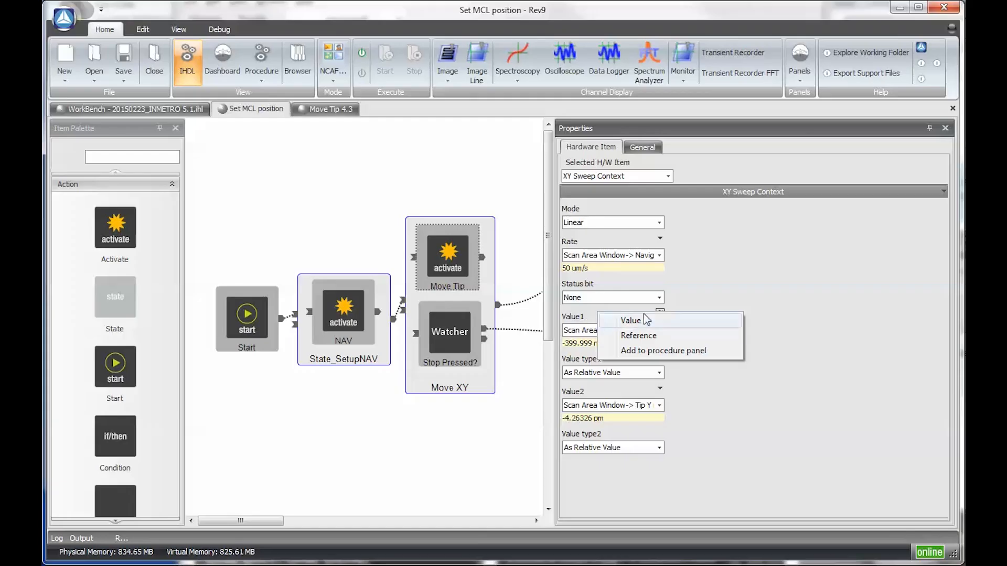
{"action": "left_click", "coordinate": [668, 351]}
{"action": "right_click", "coordinate": [596, 393]}
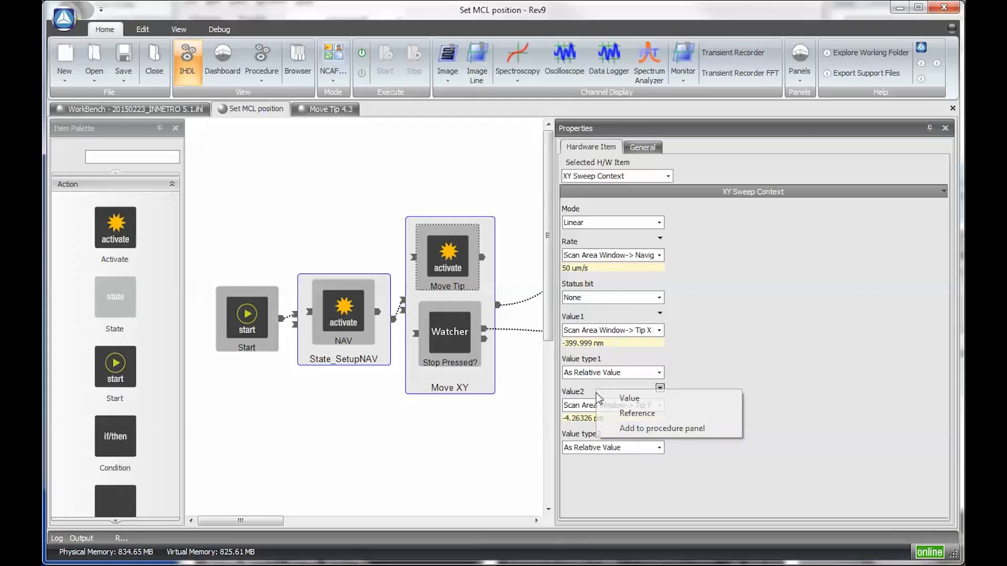
{"action": "left_click", "coordinate": [650, 429]}
{"action": "left_click", "coordinate": [653, 148]}
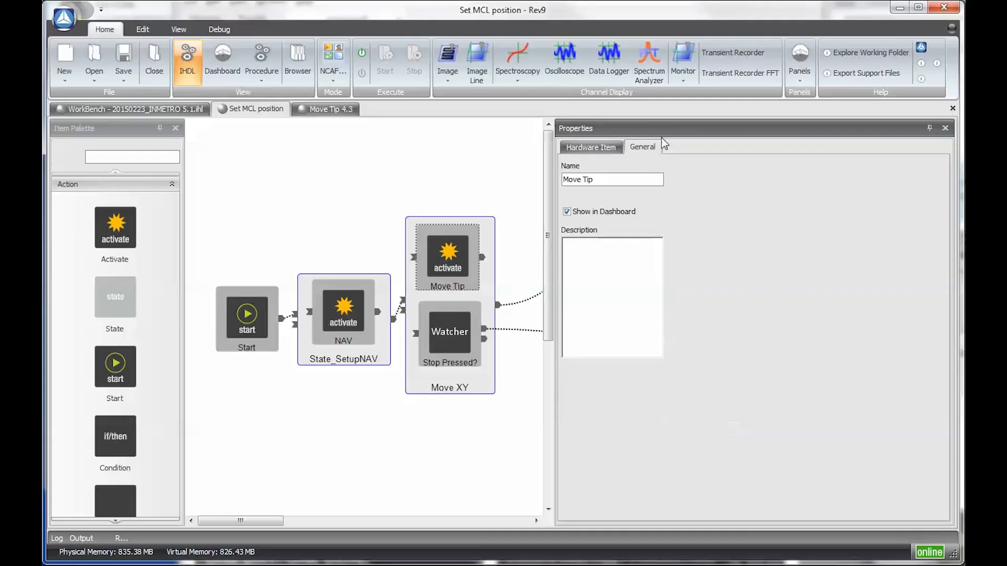
{"action": "left_click", "coordinate": [509, 173]}
{"action": "left_click", "coordinate": [621, 146]}
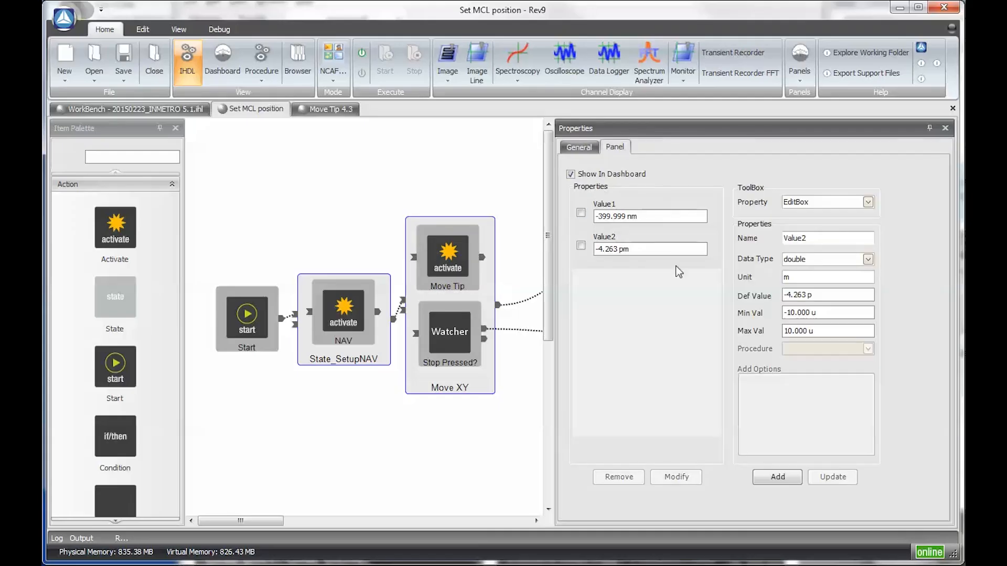
Rename the panel's Value1 field as Move X and set its default value to 10 n
{"action": "left_click", "coordinate": [580, 212]}
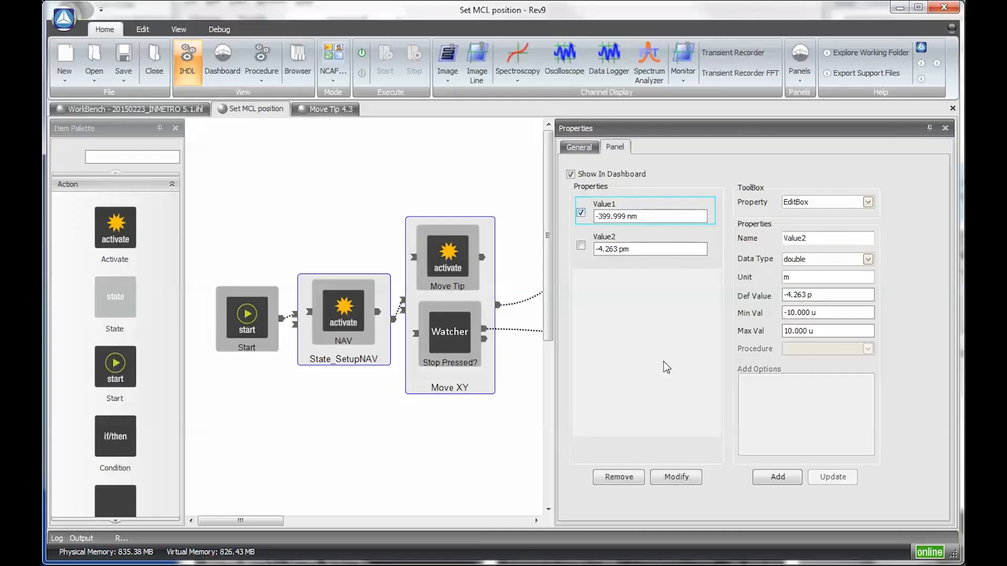
{"action": "left_click", "coordinate": [669, 478]}
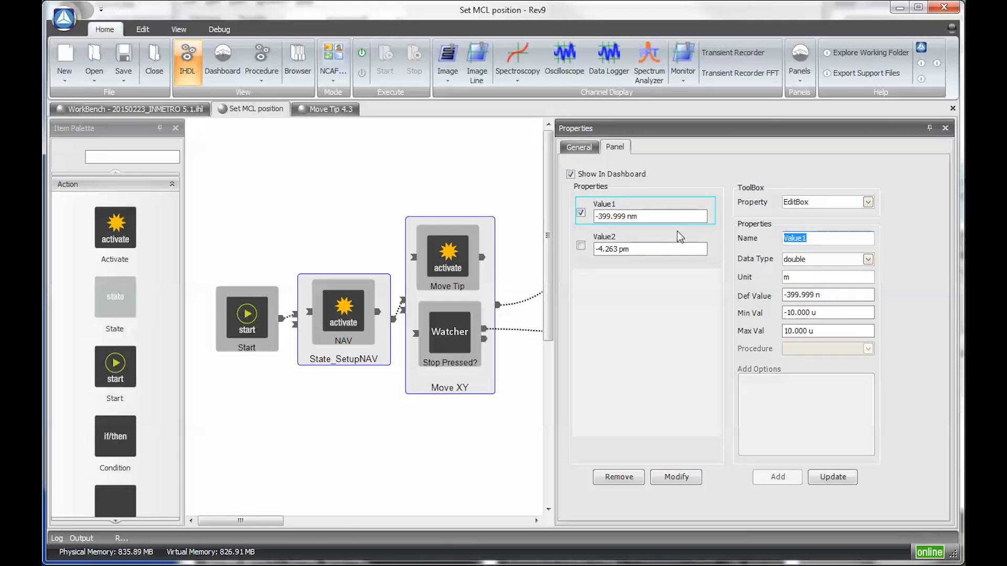
{"action": "type", "text": "Move X"}
{"action": "left_click", "coordinate": [839, 295]}
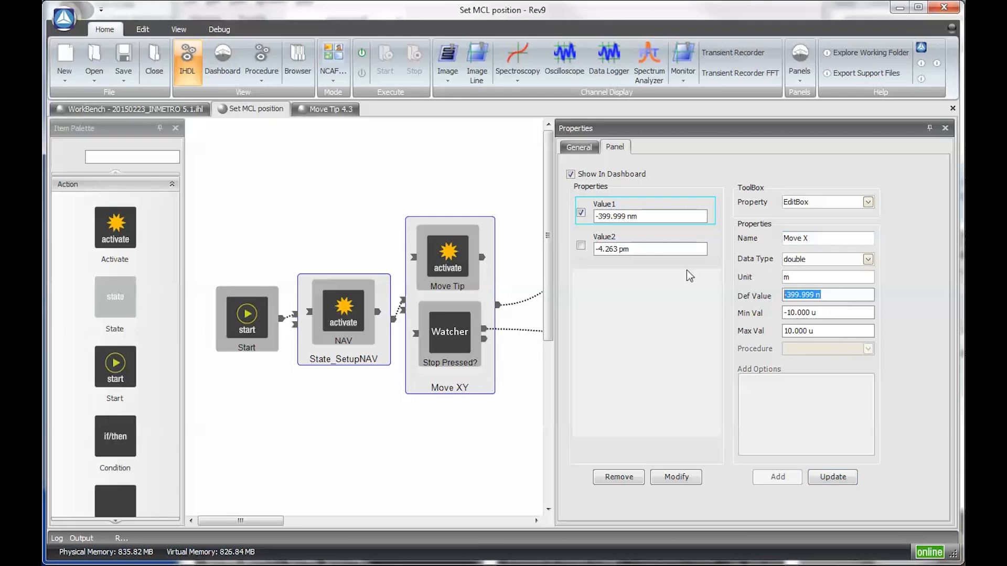
{"action": "type", "text": "10n"}
{"action": "key", "text": "Return"}
{"action": "left_click", "coordinate": [836, 478]}
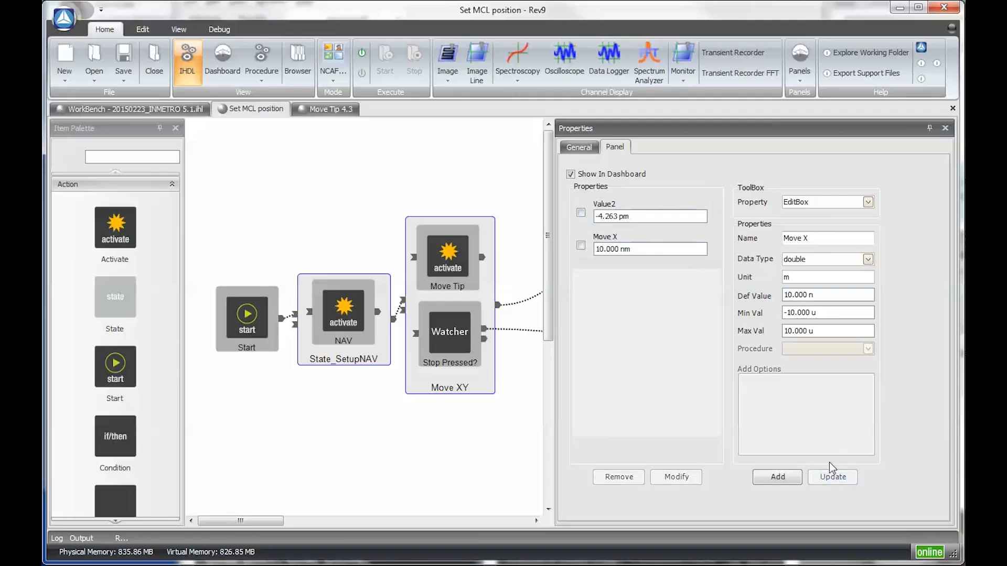
Rename the panel's Value2 field as Move Y and set its default value to 10 n
{"action": "left_click", "coordinate": [580, 213]}
{"action": "left_click", "coordinate": [681, 478]}
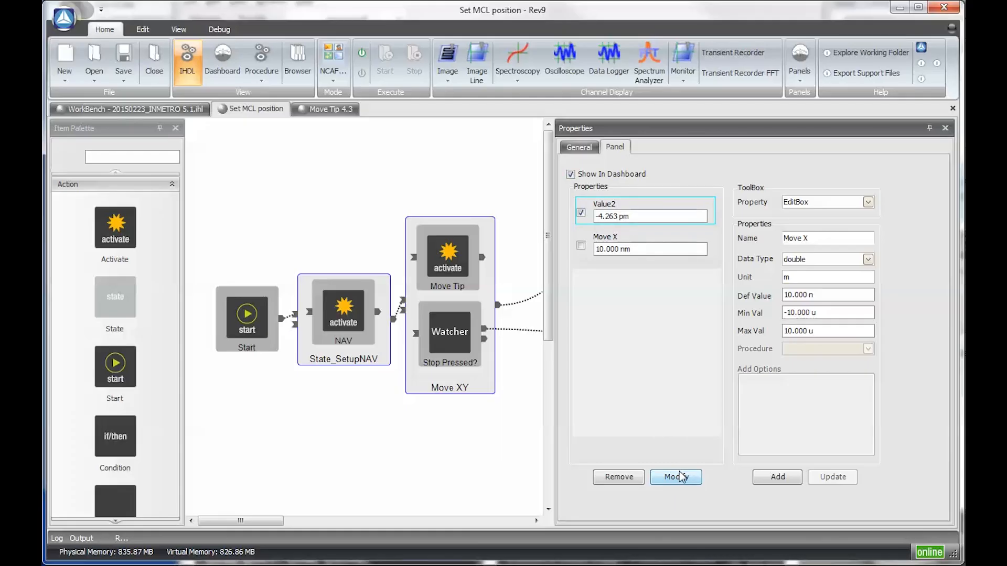
{"action": "left_click_drag", "start_coordinate": [836, 239], "coordinate": [624, 241]}
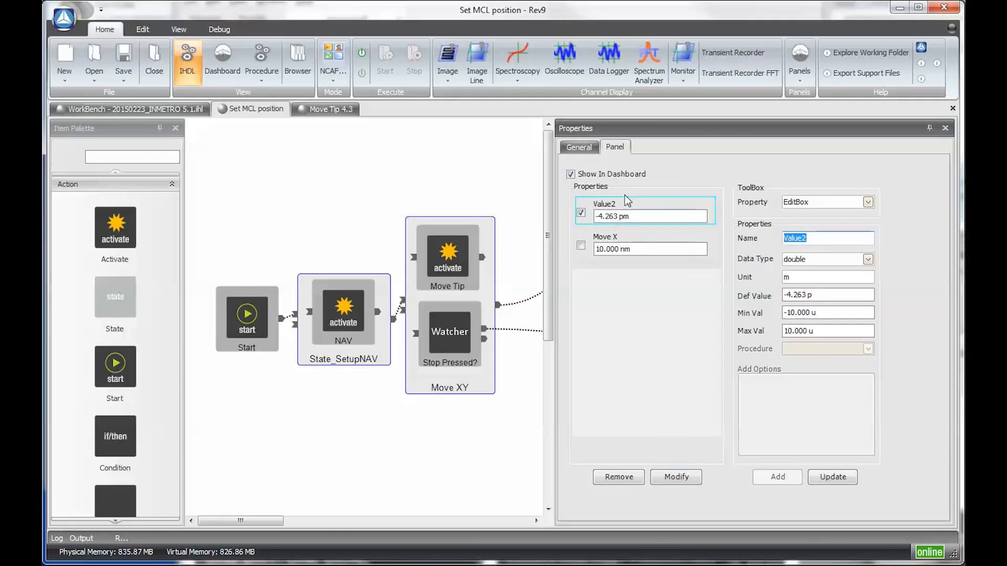
{"action": "type", "text": "Move Y"}
{"action": "left_click_drag", "start_coordinate": [827, 294], "coordinate": [731, 285]}
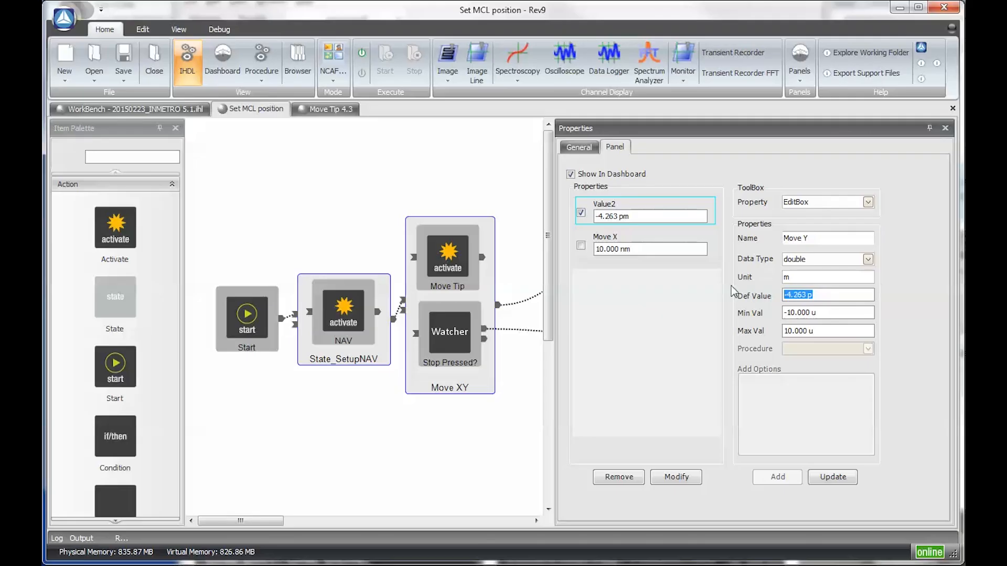
{"action": "type", "text": "10"}
{"action": "type", "text": "nm"}
{"action": "left_click", "coordinate": [833, 477]}
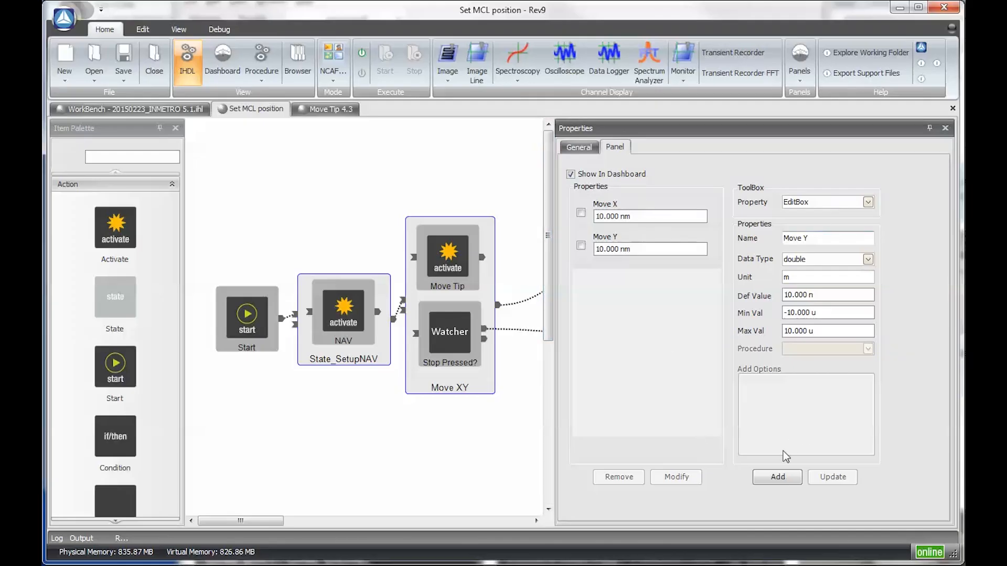
Add a procedure button for the Set MCL position procedure to its panel
{"action": "left_click", "coordinate": [833, 205]}
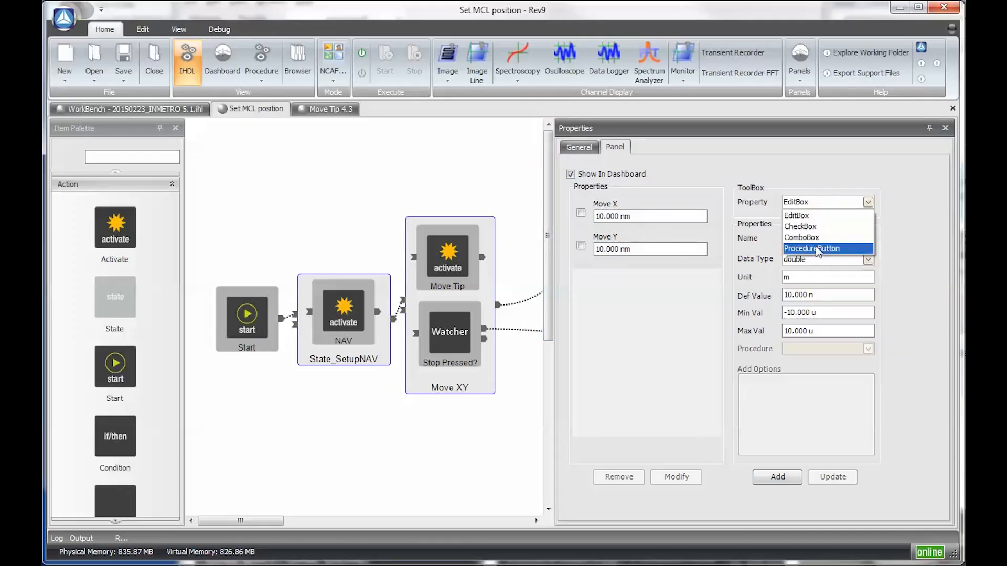
{"action": "left_click", "coordinate": [834, 248]}
{"action": "left_click", "coordinate": [824, 350]}
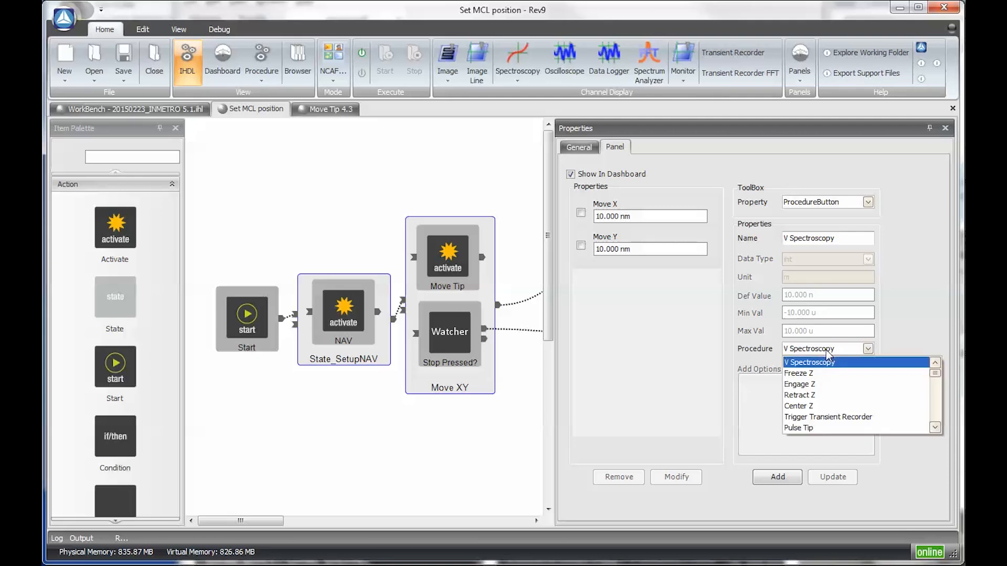
{"action": "scroll", "coordinate": [828, 356], "scroll_direction": "down", "scroll_amount": 3}
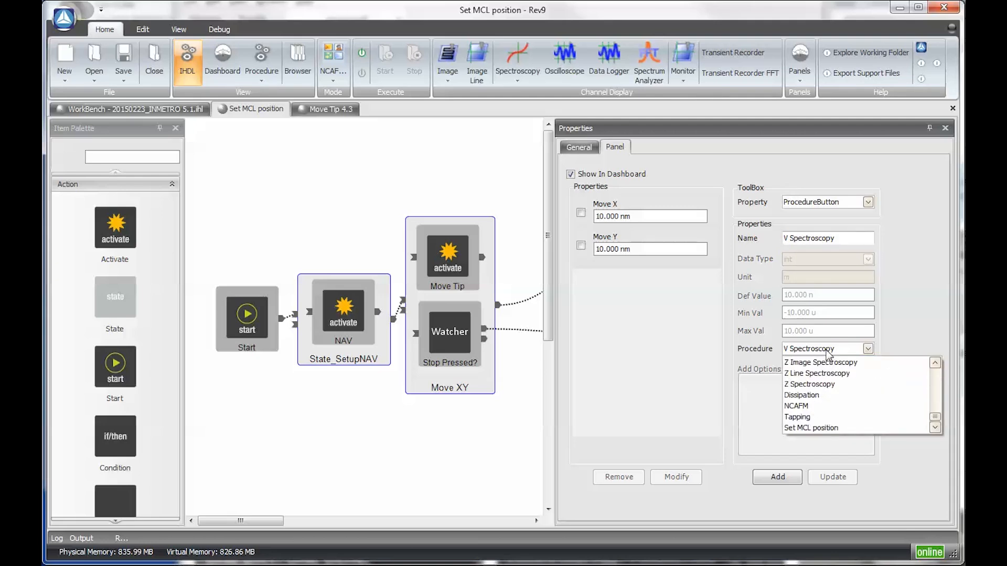
{"action": "left_click", "coordinate": [839, 428]}
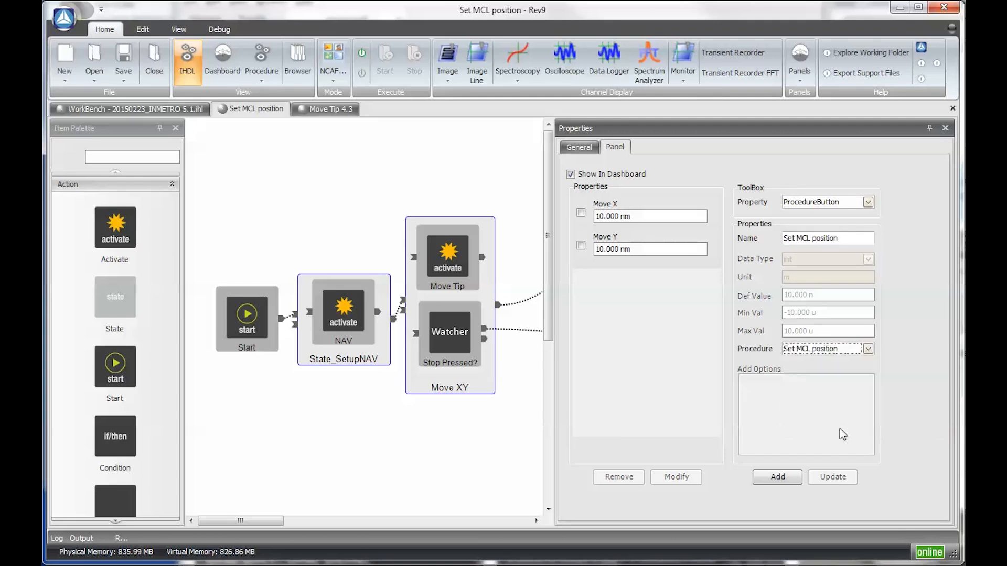
{"action": "left_click", "coordinate": [774, 482]}
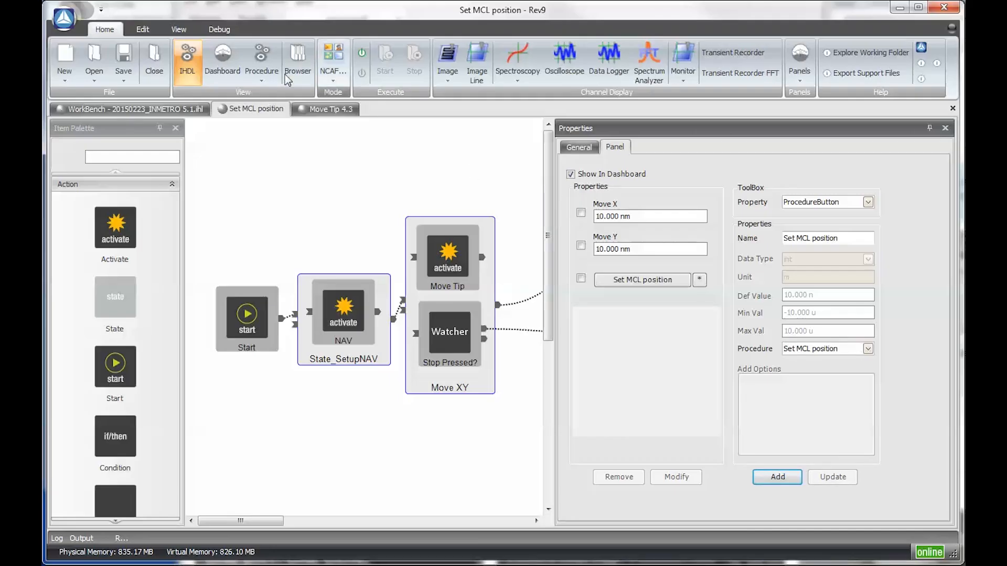
Show the Set MCL position panel on the dashboard, shorten it and place it between Set Relative Tip Height and Scan Generator
{"action": "left_click", "coordinate": [220, 68]}
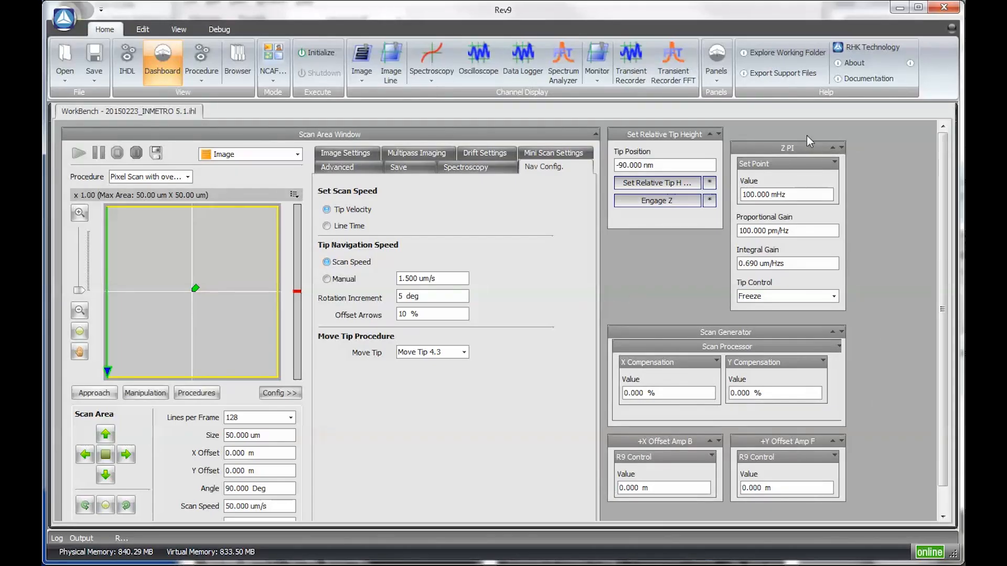
{"action": "left_click", "coordinate": [717, 82]}
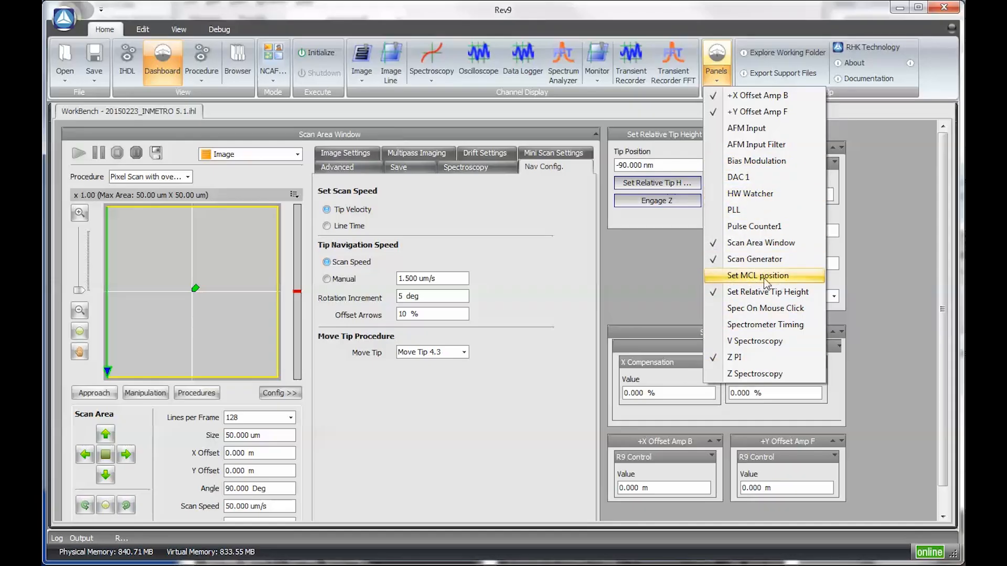
{"action": "left_click", "coordinate": [740, 276]}
{"action": "left_click_drag", "start_coordinate": [650, 239], "coordinate": [631, 255]}
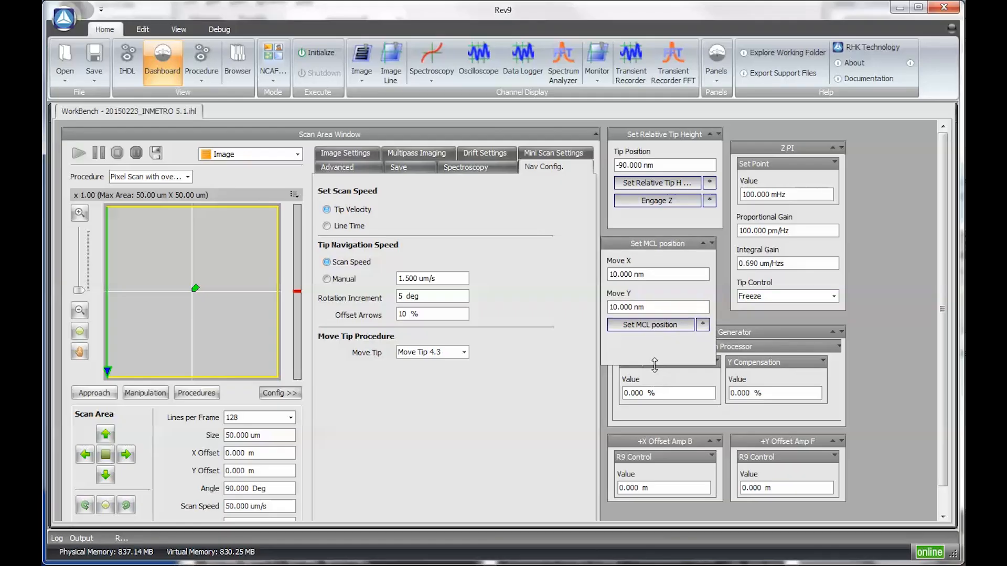
{"action": "left_click_drag", "start_coordinate": [659, 366], "coordinate": [659, 345]}
{"action": "left_click_drag", "start_coordinate": [649, 245], "coordinate": [682, 225]}
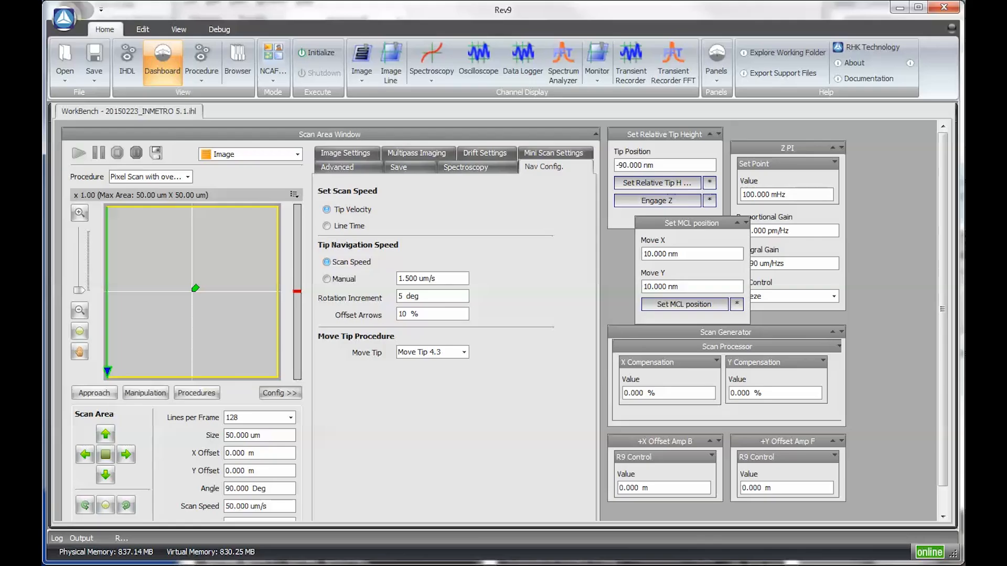
Link Value1 of the Move Tip block in the procedure diagram to Set MCL position-> Move X
{"action": "left_click", "coordinate": [131, 58]}
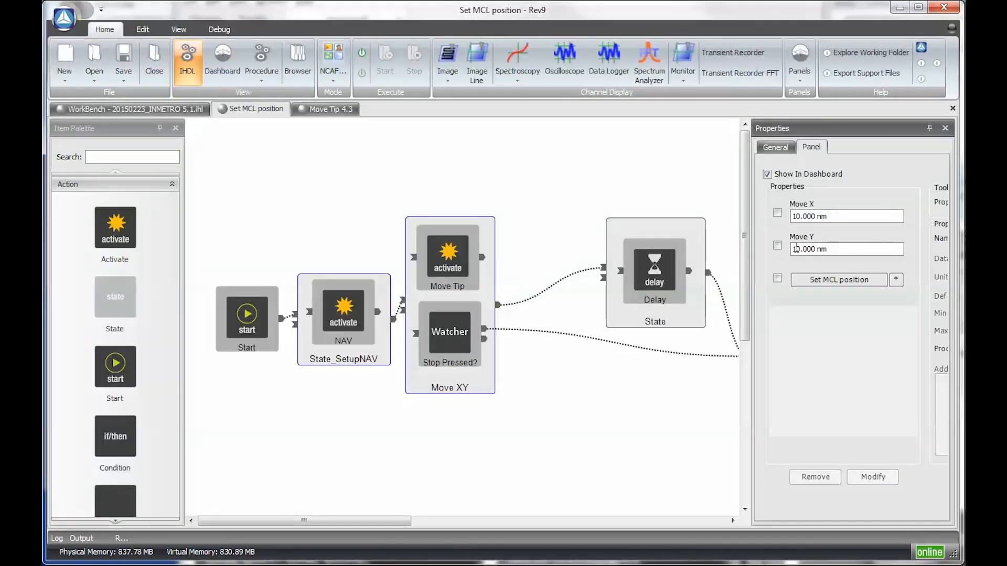
{"action": "left_click", "coordinate": [456, 254]}
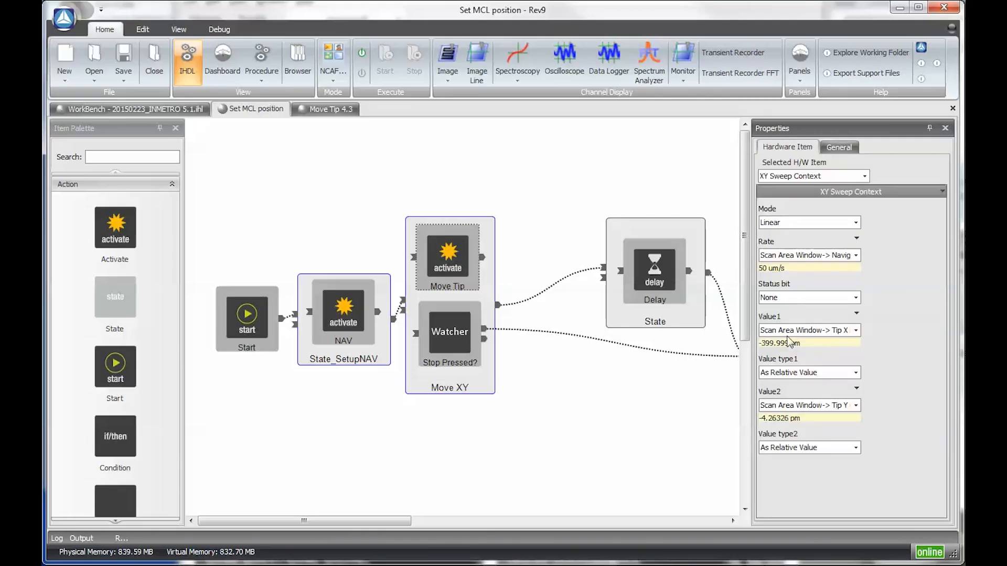
{"action": "left_click", "coordinate": [856, 313]}
{"action": "left_click", "coordinate": [877, 342]}
{"action": "left_click", "coordinate": [856, 330]}
{"action": "scroll", "coordinate": [938, 372], "scroll_direction": "down", "scroll_amount": 5}
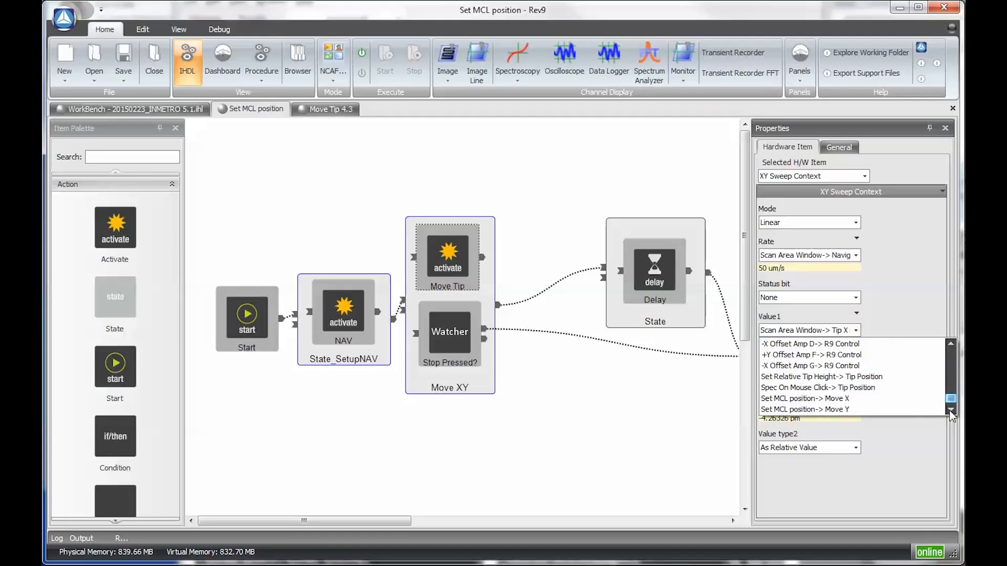
{"action": "left_click", "coordinate": [837, 400]}
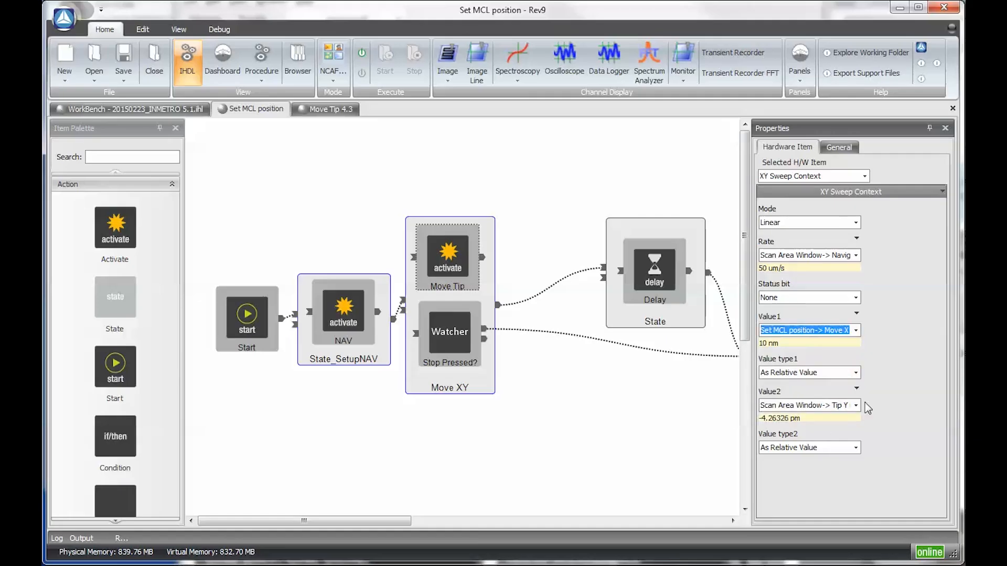
Link Value2 of the Move Tip block to Set MCL position-> Move Y
{"action": "left_click", "coordinate": [855, 406]}
{"action": "scroll", "coordinate": [860, 478], "scroll_direction": "down", "scroll_amount": 5}
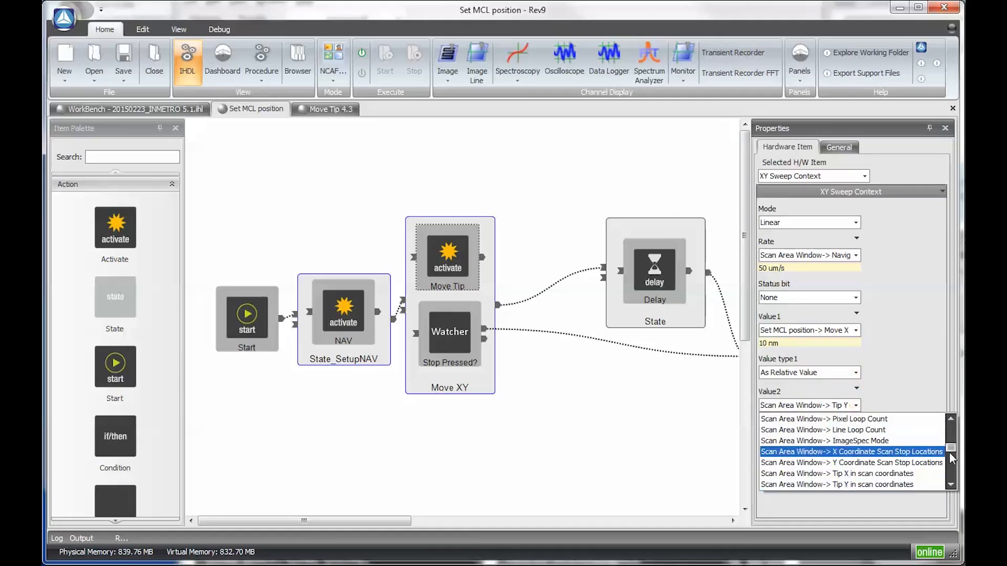
{"action": "left_click", "coordinate": [858, 484]}
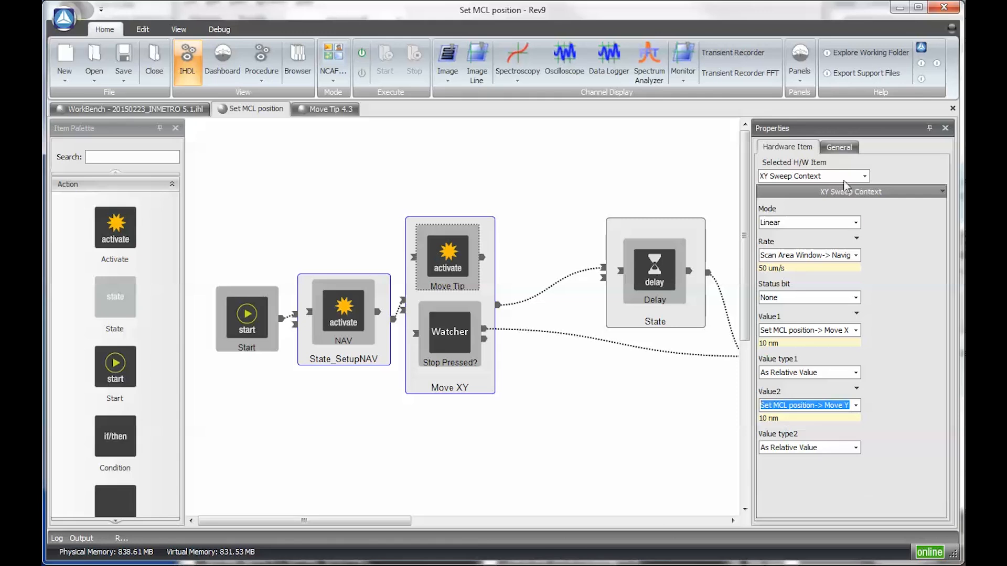
{"action": "left_click", "coordinate": [637, 185]}
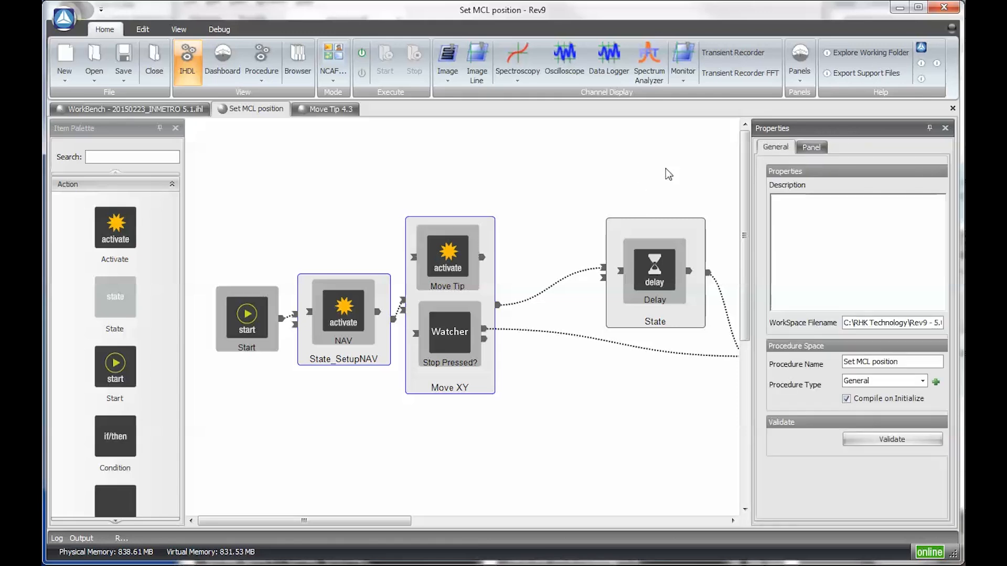
Check the dashboard panel, and examine the hardware settings of the Rotate/Offset and Move Tip blocks in the procedure diagram
{"action": "left_click", "coordinate": [235, 65]}
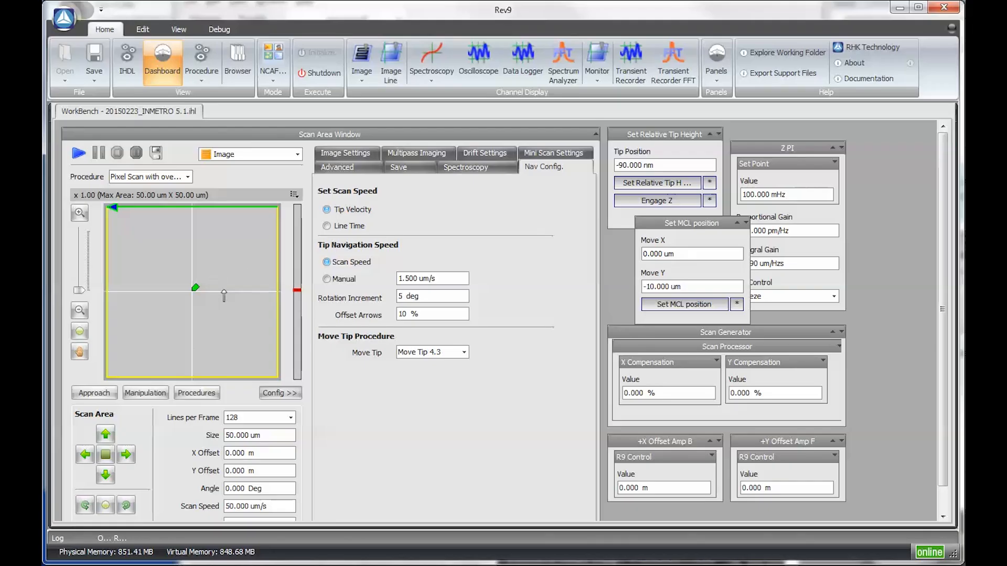
{"action": "left_click", "coordinate": [135, 77]}
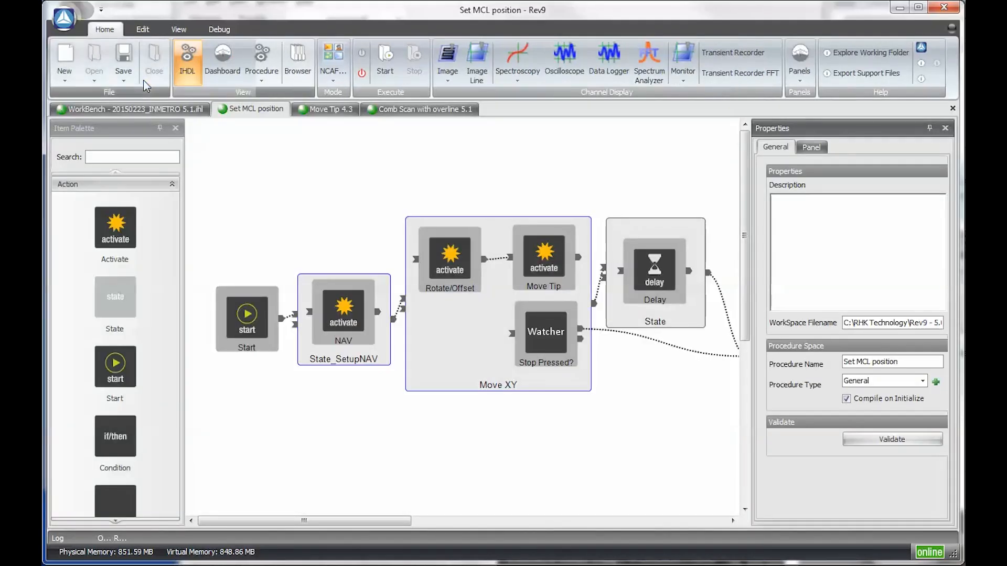
{"action": "left_click", "coordinate": [436, 259]}
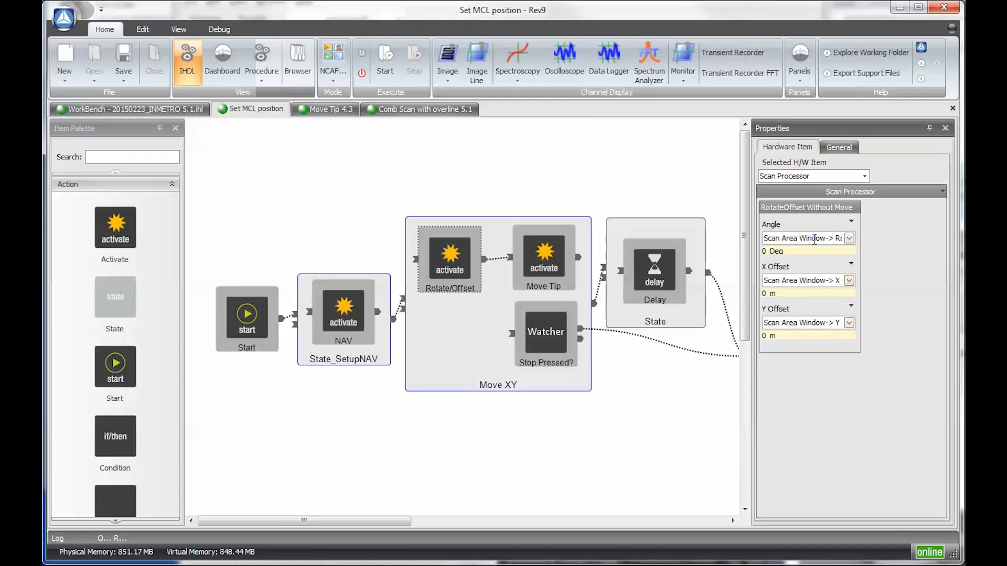
{"action": "left_click", "coordinate": [560, 256]}
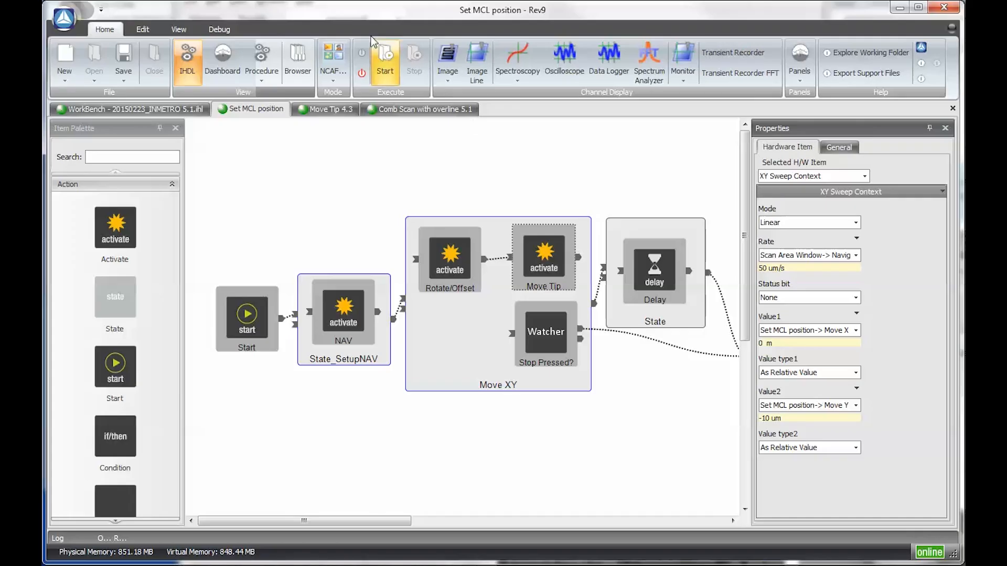
Set Move X to 10 um on the dashboard and run the Set MCL position procedure twice
{"action": "left_click", "coordinate": [223, 68]}
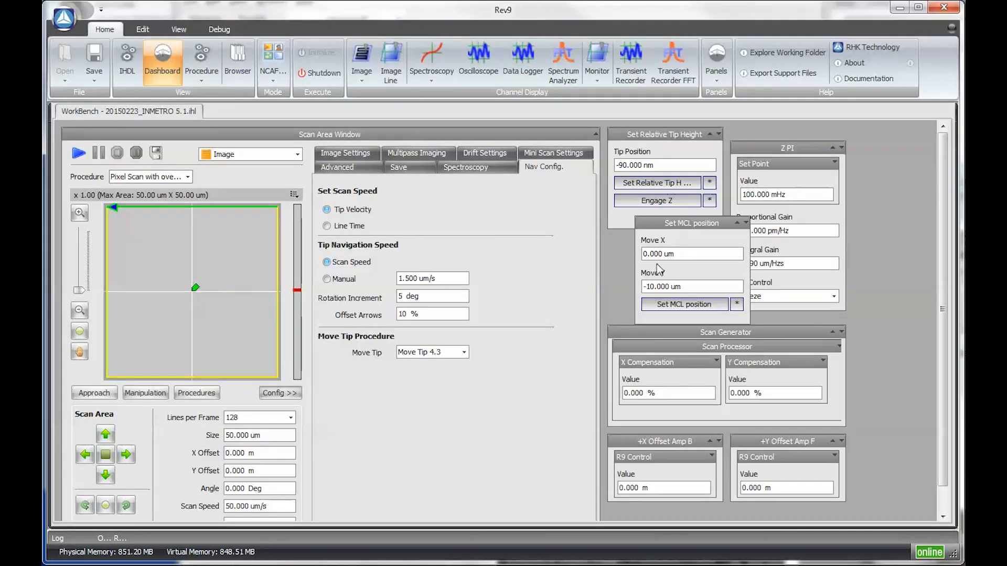
{"action": "left_click_drag", "start_coordinate": [648, 253], "coordinate": [609, 252]}
{"action": "type", "text": "20"}
{"action": "left_click", "coordinate": [648, 303]}
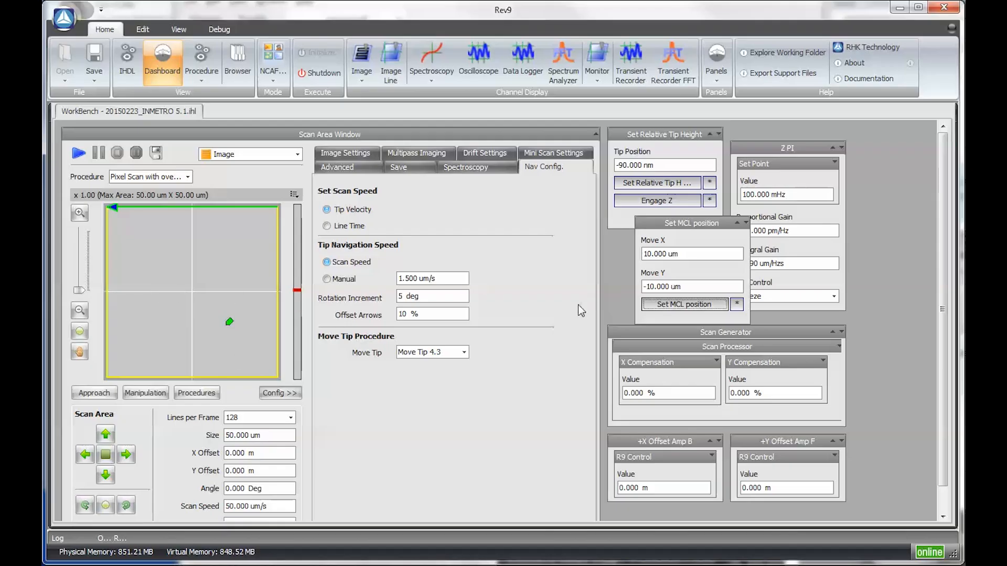
{"action": "left_click", "coordinate": [683, 303]}
Set the scan area's angle to 90 degrees
{"action": "left_click", "coordinate": [228, 488]}
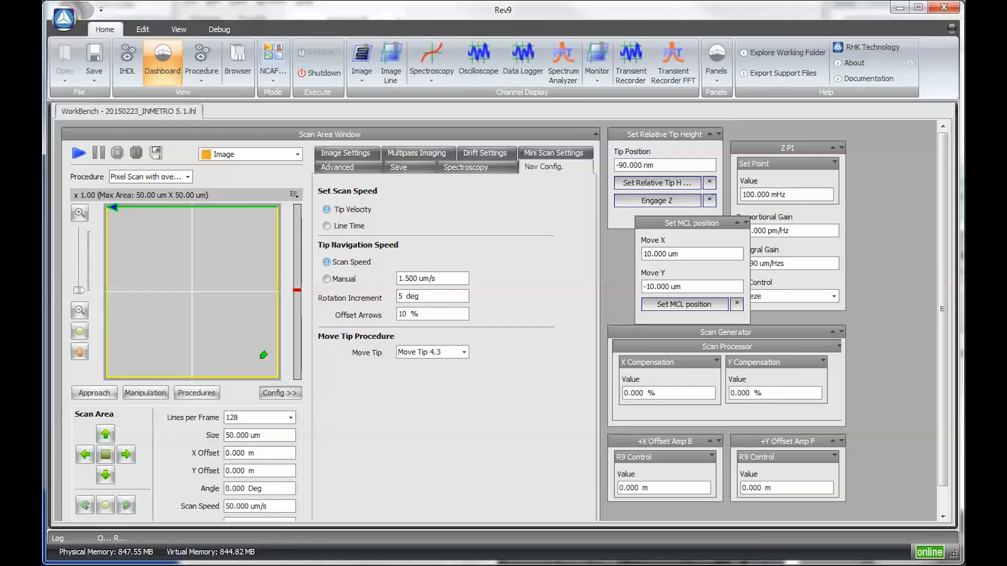
{"action": "type", "text": "9"}
{"action": "key", "text": "Return"}
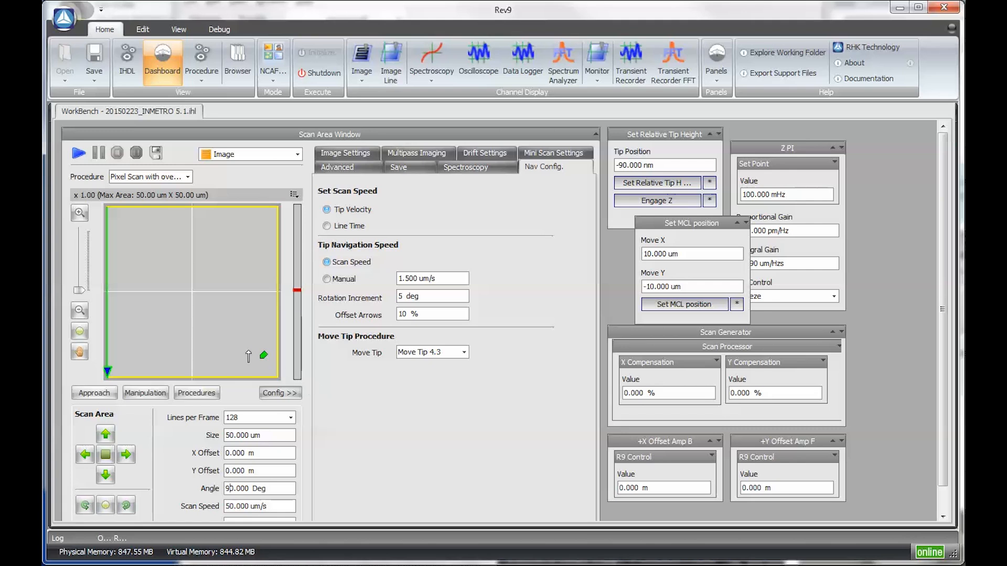
{"action": "left_click", "coordinate": [646, 255]}
{"action": "key", "text": "Right"}
{"action": "key", "text": "Left"}
{"action": "key", "text": "Left"}
Return to the procedure diagram, display the panel properties of Set MCL position and widen the properties area
{"action": "left_click", "coordinate": [132, 67]}
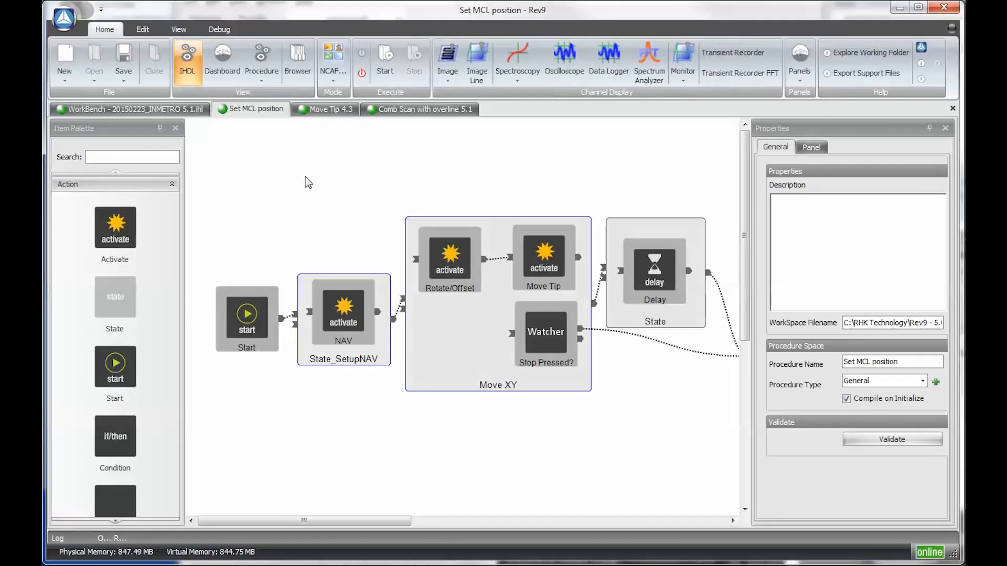
{"action": "left_click", "coordinate": [539, 259]}
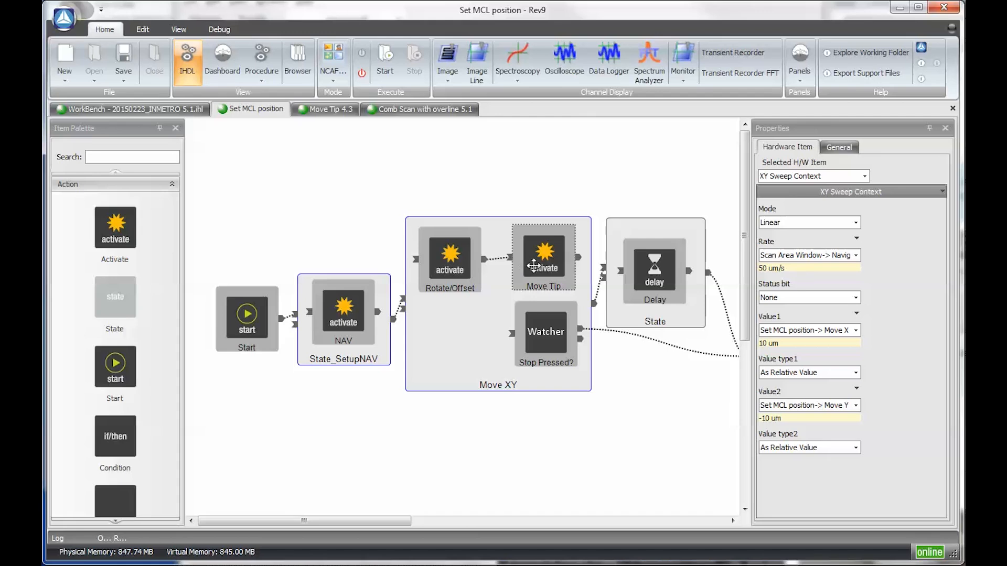
{"action": "left_click", "coordinate": [694, 155]}
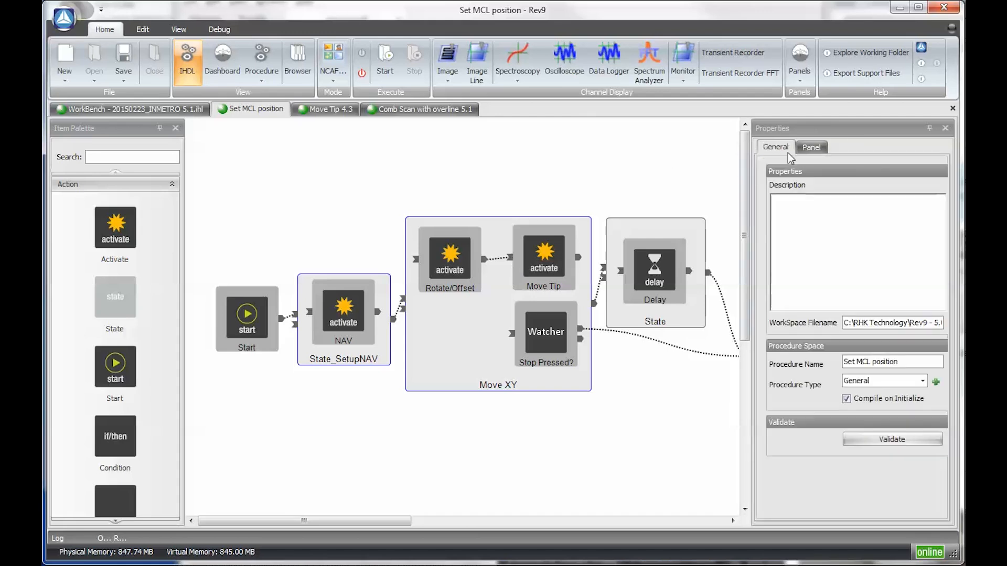
{"action": "left_click", "coordinate": [811, 148]}
{"action": "left_click_drag", "start_coordinate": [749, 207], "coordinate": [453, 207]}
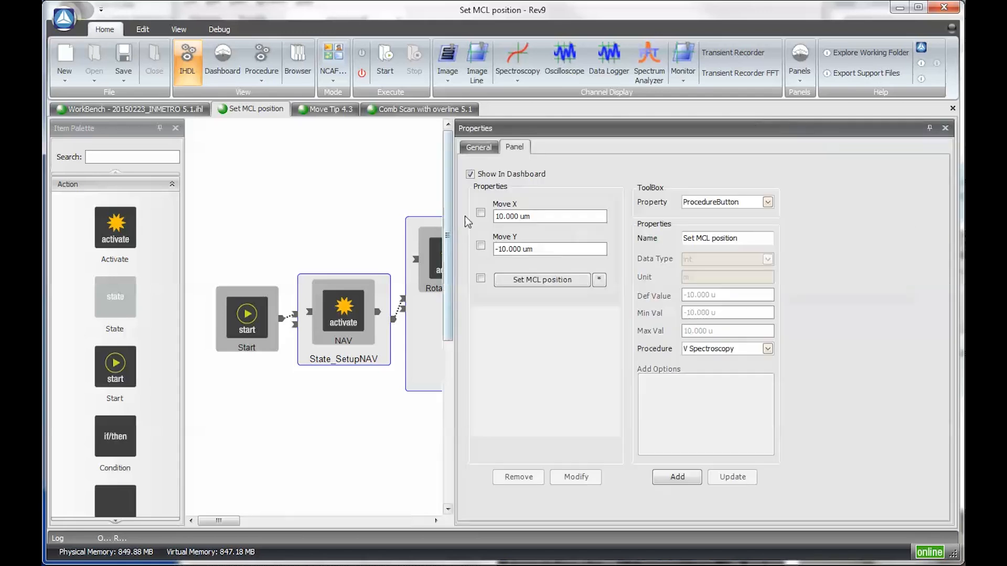
Set the Move X field's minimum to -30 u and maximum to 30 u, and update the field
{"action": "left_click", "coordinate": [481, 213]}
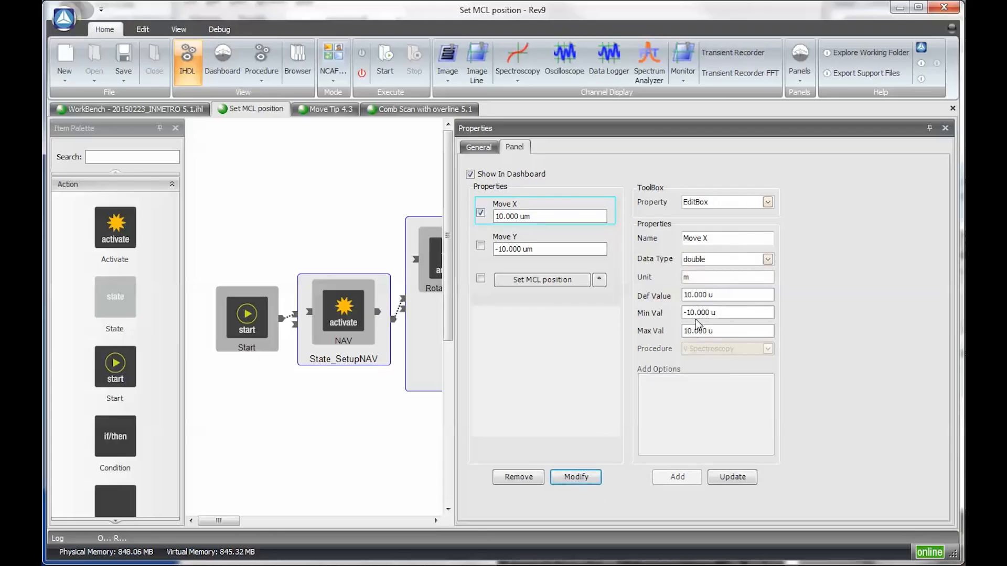
{"action": "left_click", "coordinate": [700, 330]}
{"action": "key", "text": "shift+Right"}
{"action": "key", "text": "Up"}
{"action": "left_click", "coordinate": [693, 313]}
{"action": "key", "text": "Down"}
{"action": "key", "text": "Down"}
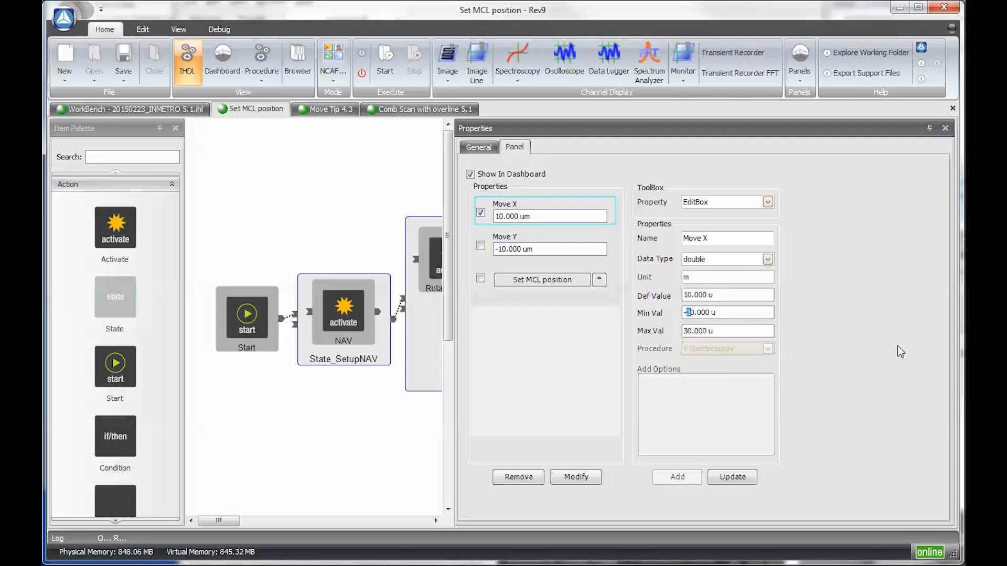
{"action": "left_click", "coordinate": [726, 478]}
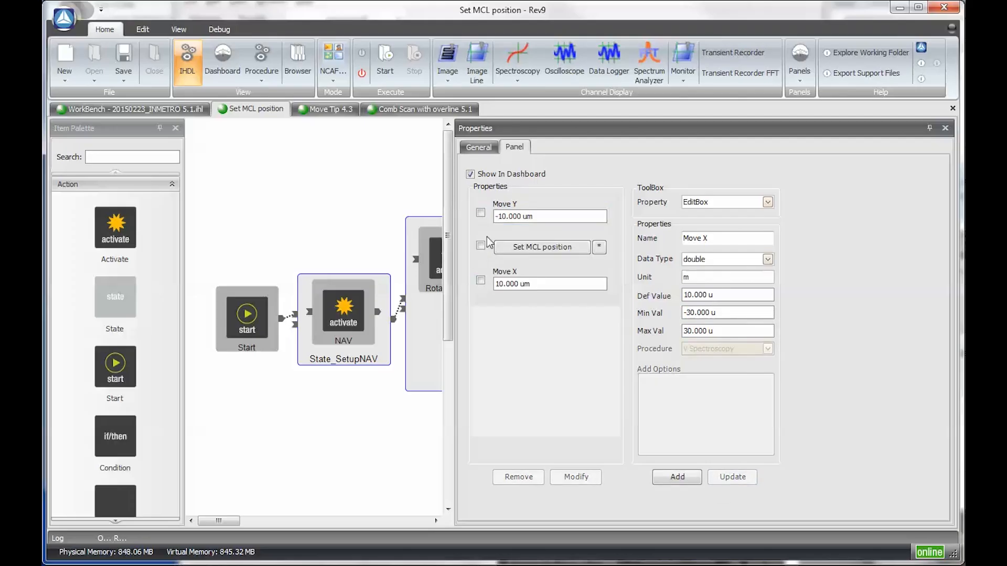
Set the Move Y field's minimum to -30 u and maximum to 30 u, and update the field
{"action": "left_click", "coordinate": [480, 212]}
{"action": "left_click", "coordinate": [576, 477]}
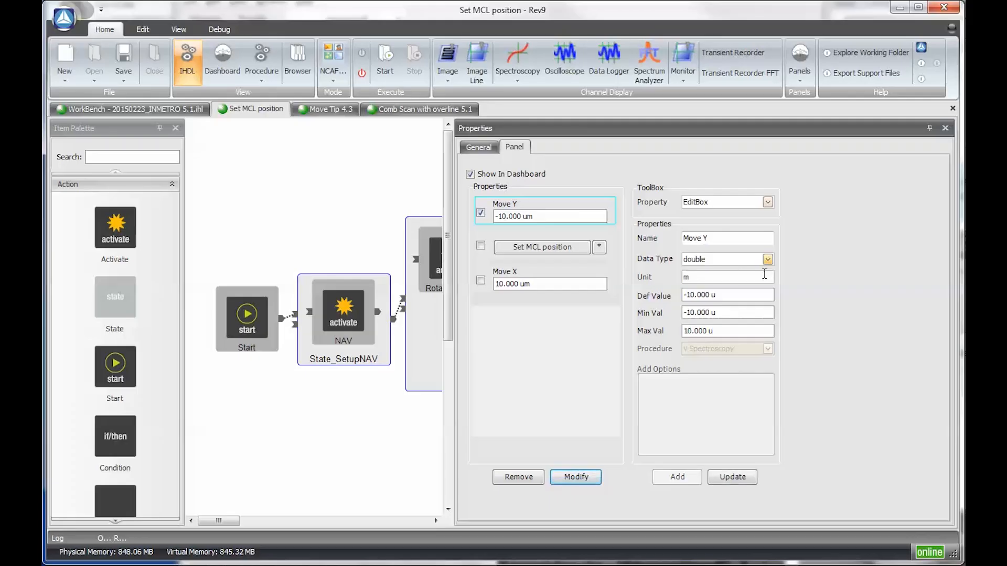
{"action": "key", "text": "Down"}
{"action": "key", "text": "Down"}
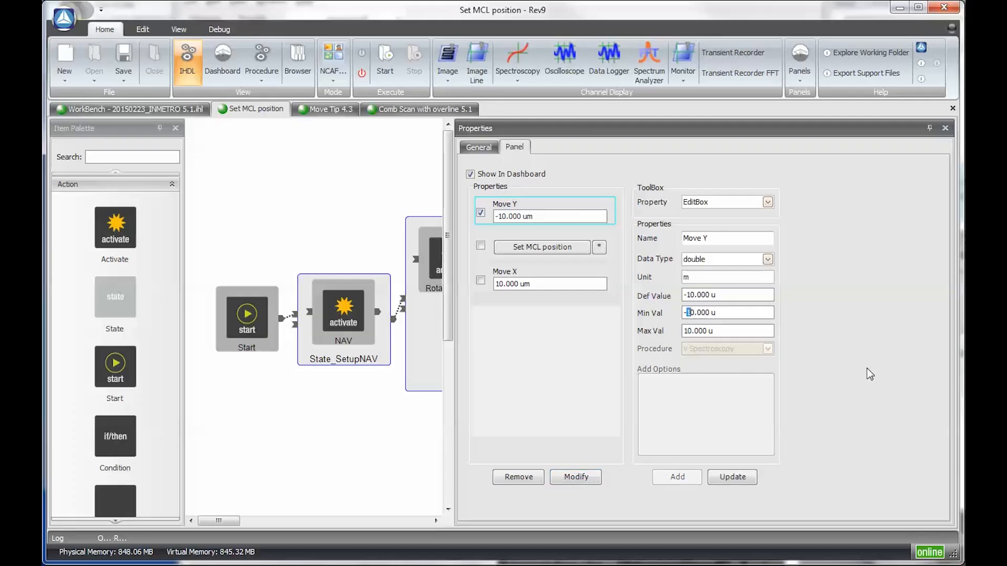
{"action": "key", "text": "Tab"}
{"action": "key", "text": "Up"}
{"action": "key", "text": "Up"}
{"action": "left_click", "coordinate": [732, 476]}
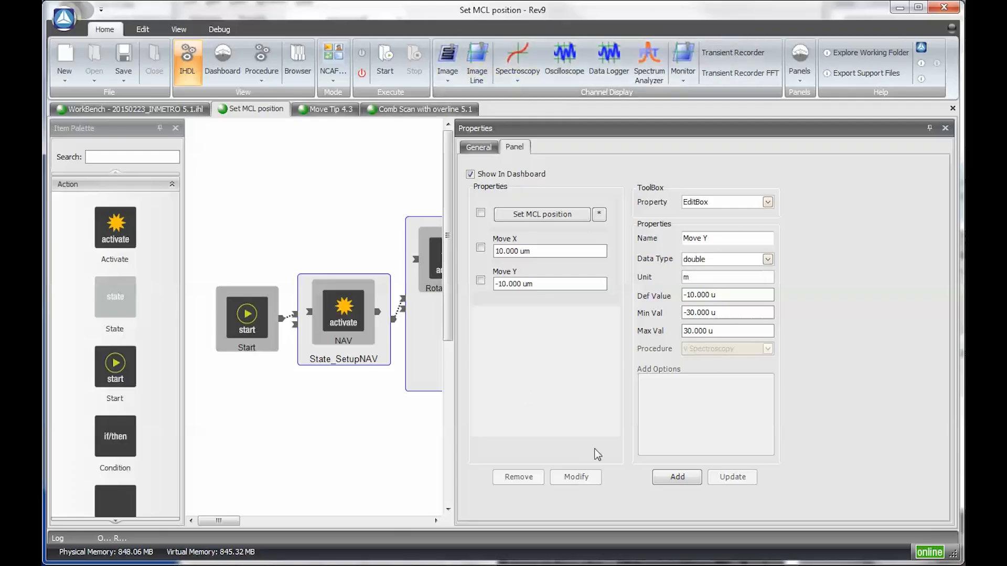
Run Set MCL position from the dashboard with Move X at 30 um and Move Y at 10 um, and shorten its panel
{"action": "left_click", "coordinate": [213, 60]}
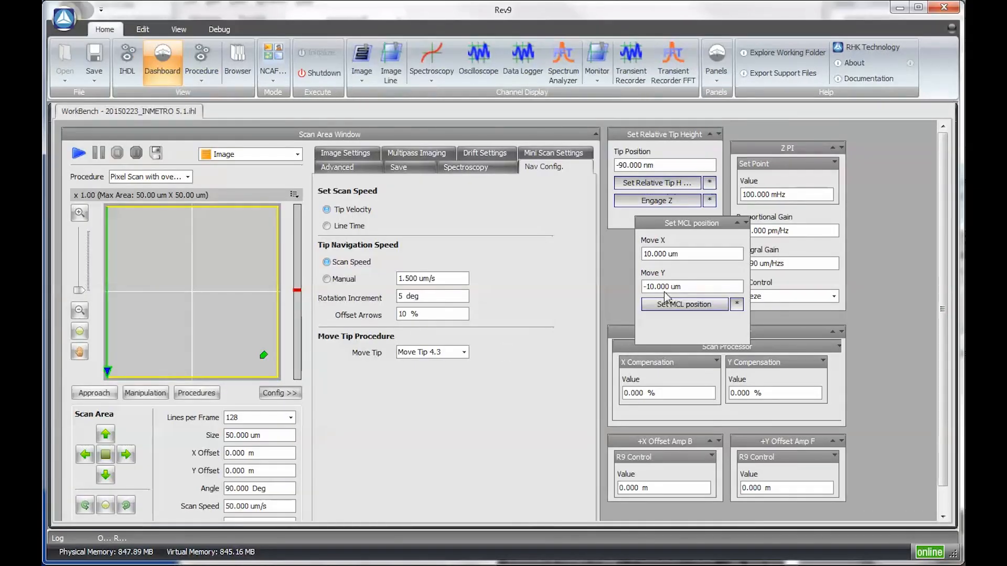
{"action": "left_click", "coordinate": [650, 254]}
{"action": "type", "text": "3"}
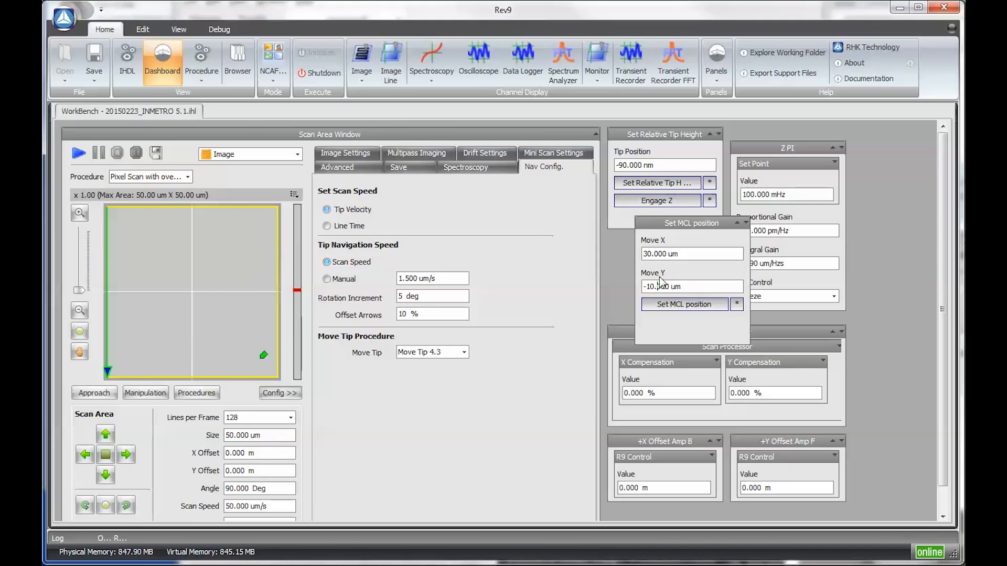
{"action": "key", "text": "Home"}
{"action": "key", "text": "Delete"}
{"action": "key", "text": "shift+Right"}
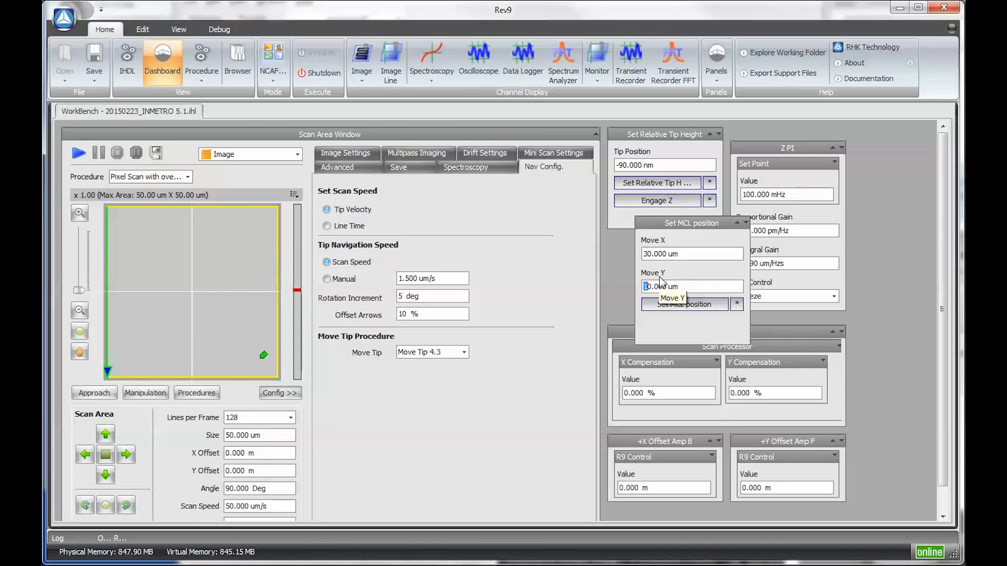
{"action": "left_click", "coordinate": [683, 304]}
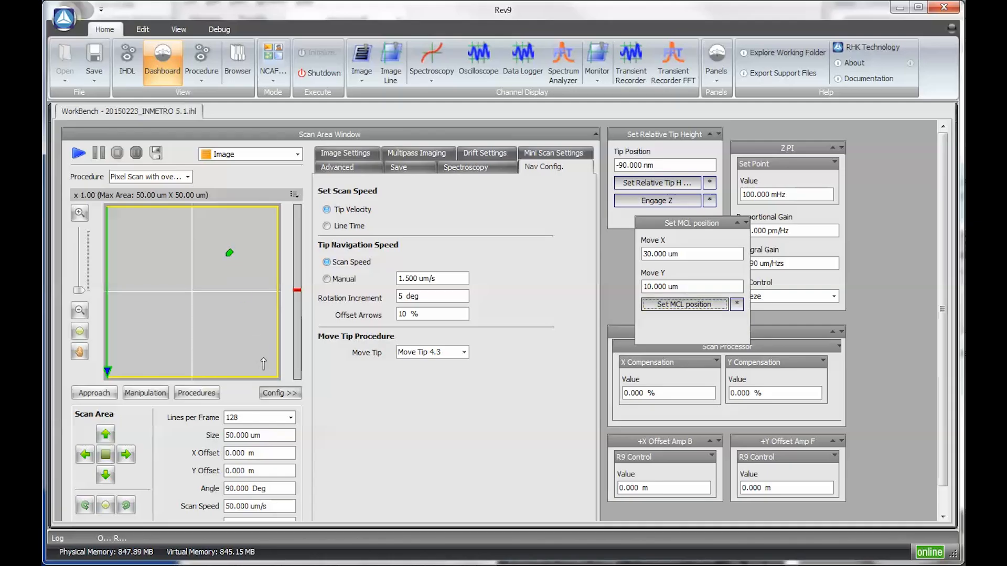
{"action": "left_click_drag", "start_coordinate": [658, 345], "coordinate": [667, 327]}
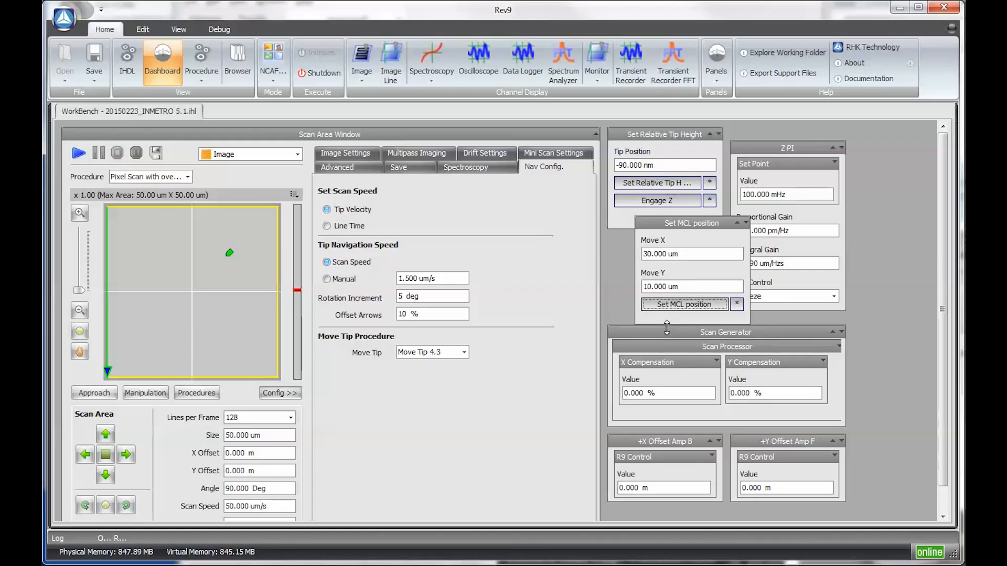